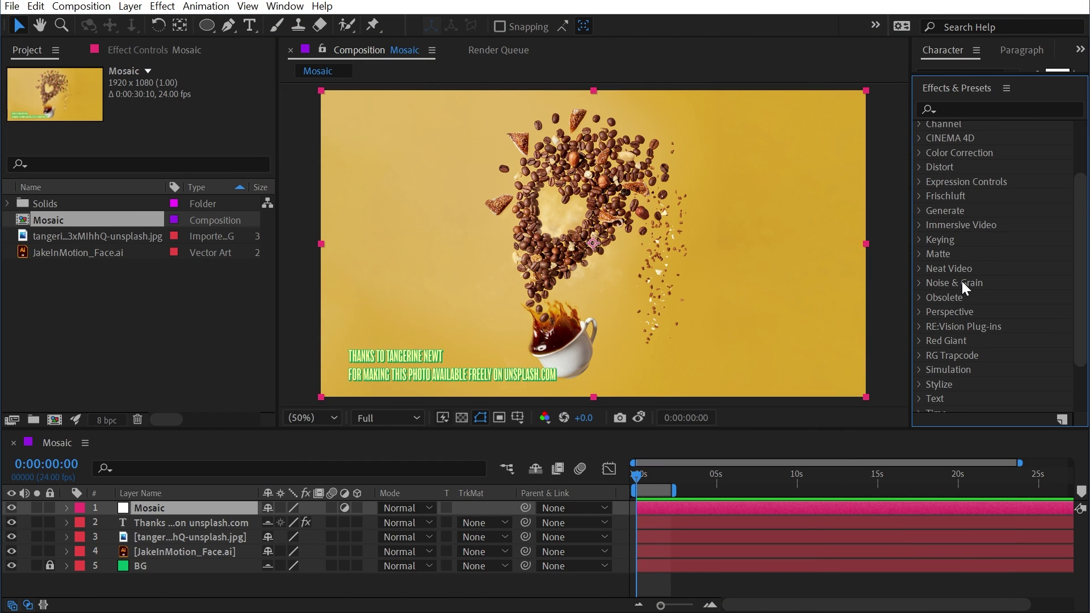
# Step: Apply the Mosaic effect from the Stylize category to the Mosaic adjustment layer
pyautogui.scroll(-3, 928, 346)
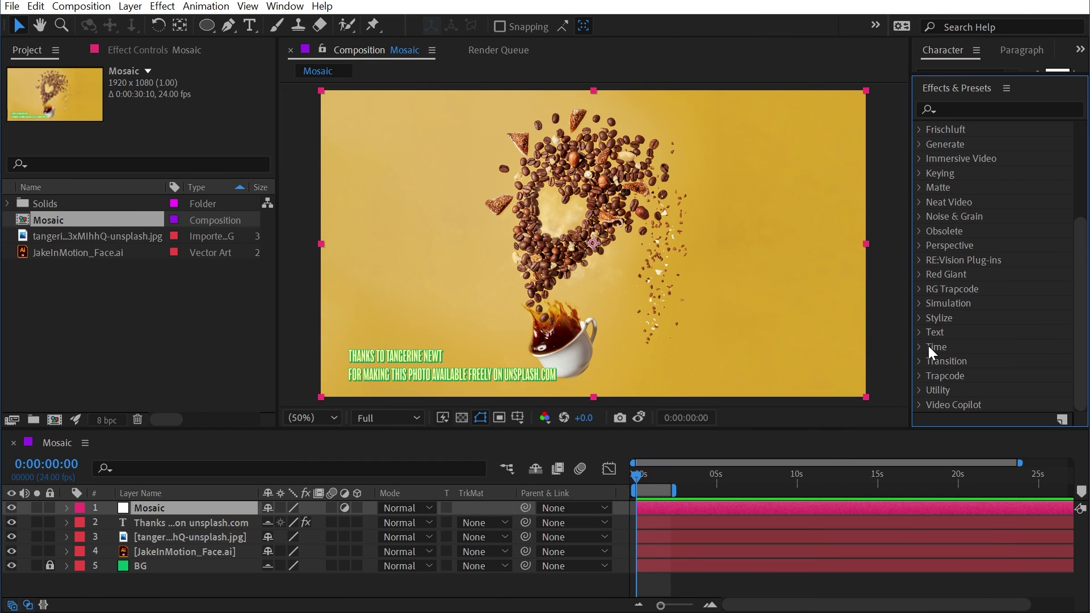
pyautogui.click(918, 318)
pyautogui.scroll(-5, 1005, 335)
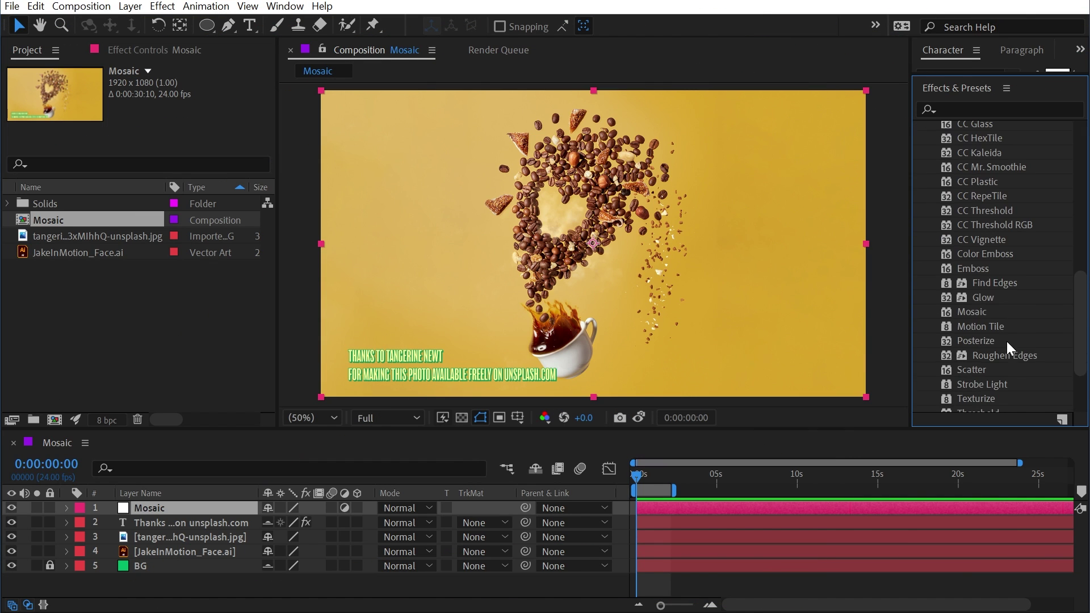
pyautogui.moveTo(974, 274); pyautogui.dragTo(206, 508)
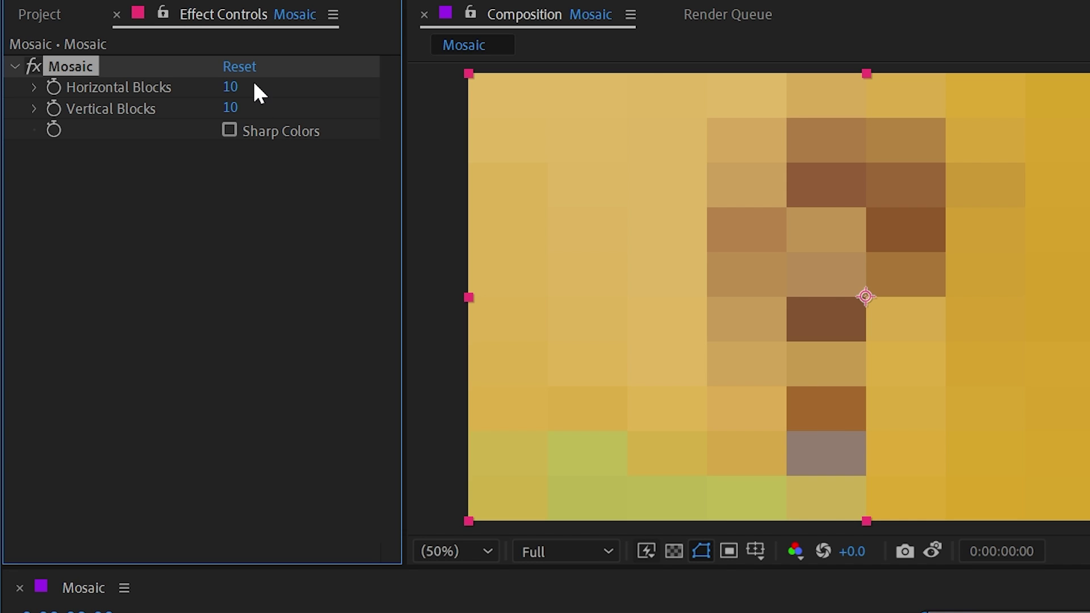
# Step: Try the Mosaic effect with 89 horizontal and 56 vertical blocks and inspect the pixelated image
pyautogui.moveTo(231, 89); pyautogui.dragTo(278, 80)
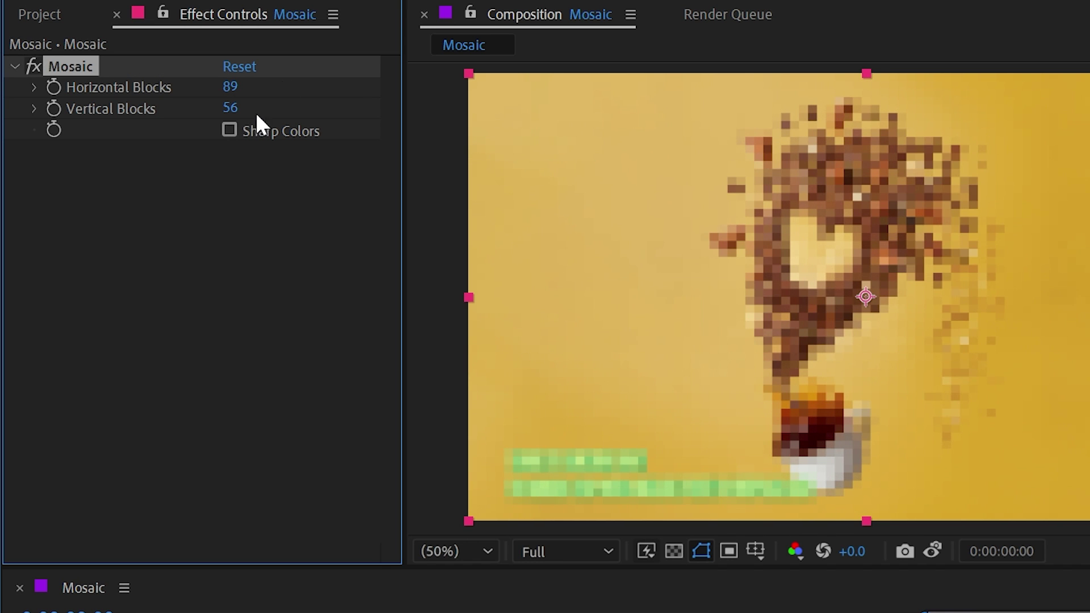
pyautogui.scroll(2, 865, 296)
pyautogui.moveTo(905, 426); pyautogui.dragTo(1029, 533)
pyautogui.scroll(-2, 905, 306)
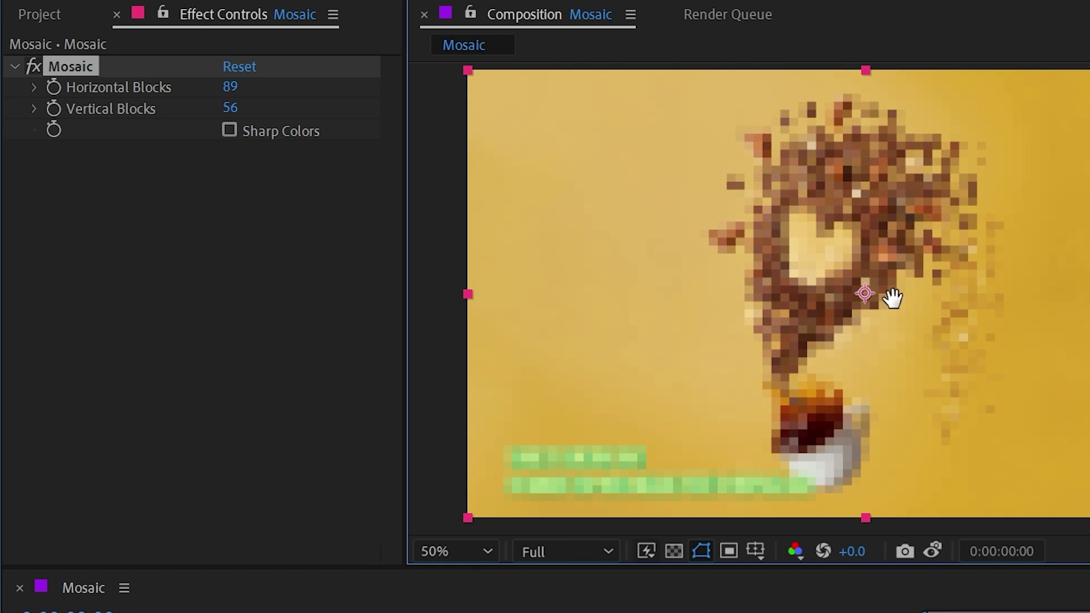
# Step: Set the Mosaic effect to 1920 horizontal and 1080 vertical blocks and inspect the image up close
pyautogui.write('1920')
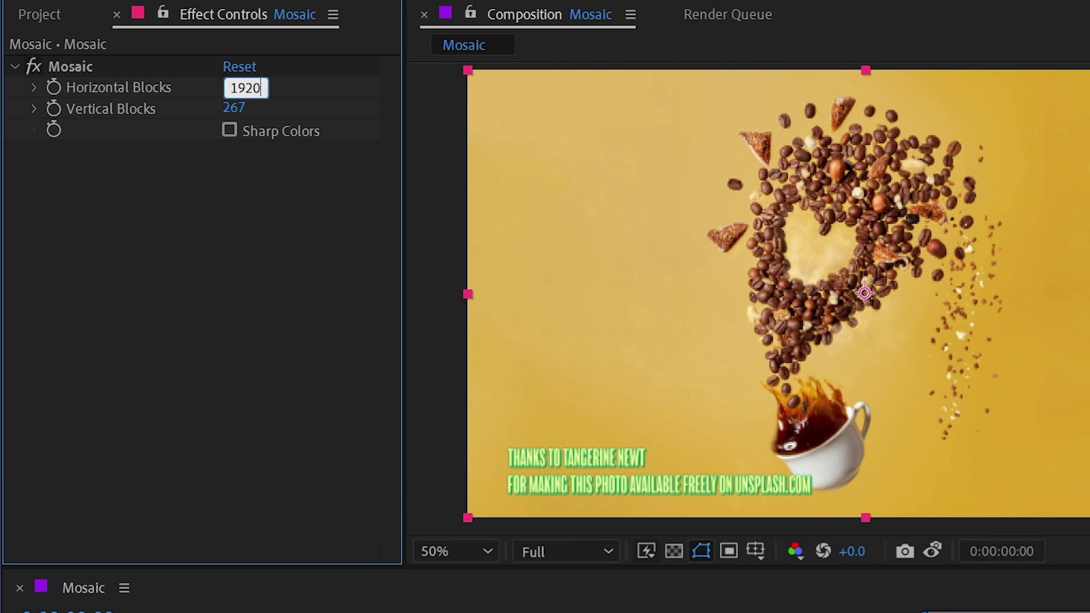
pyautogui.press('Return')
pyautogui.click(230, 107)
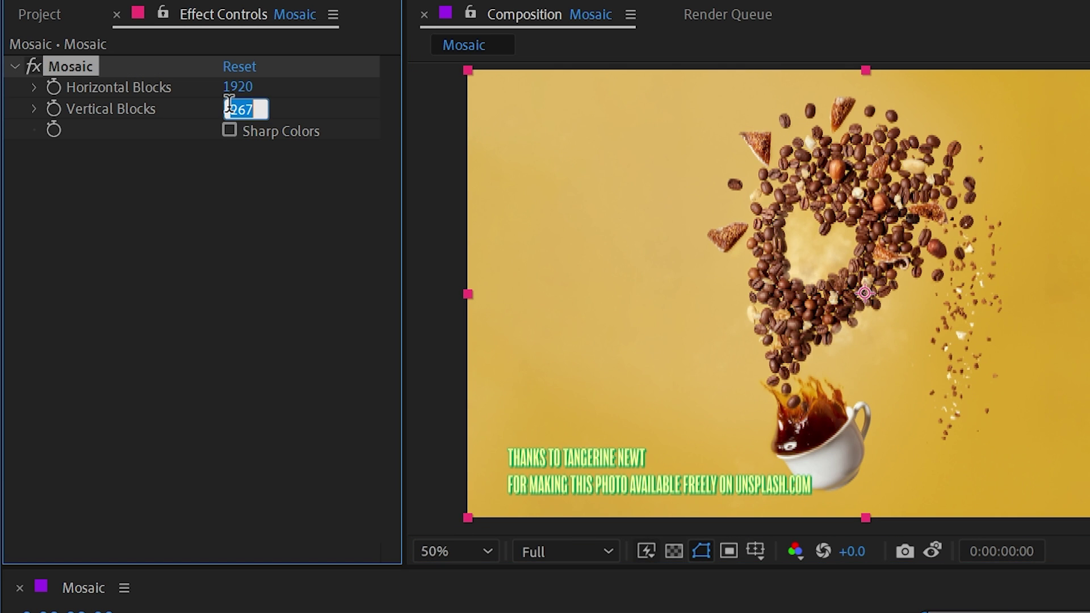
pyautogui.write('1080')
pyautogui.press('Return')
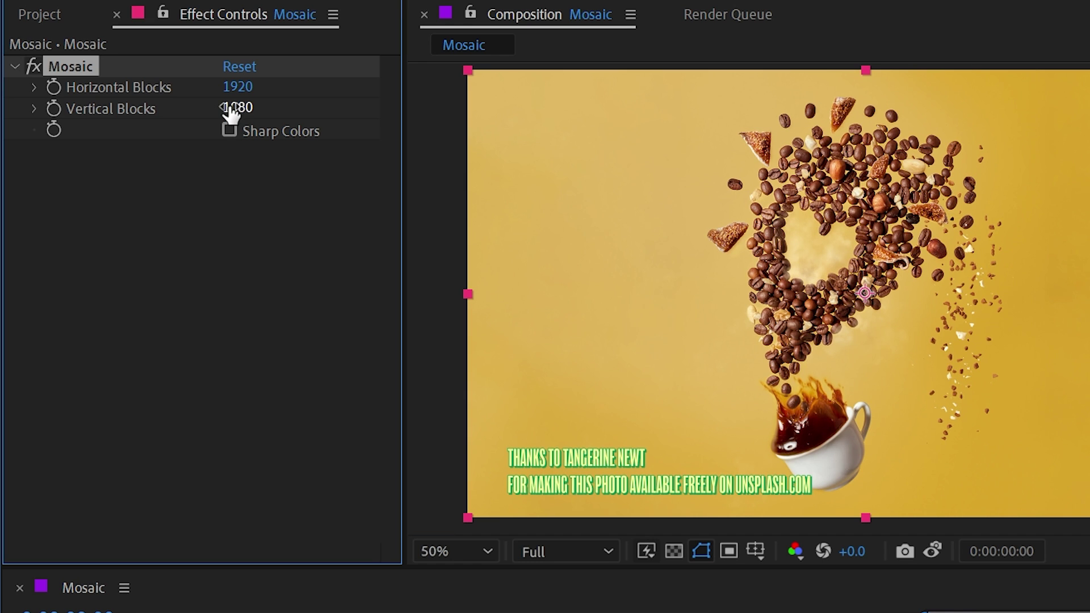
pyautogui.scroll(4, 950, 273)
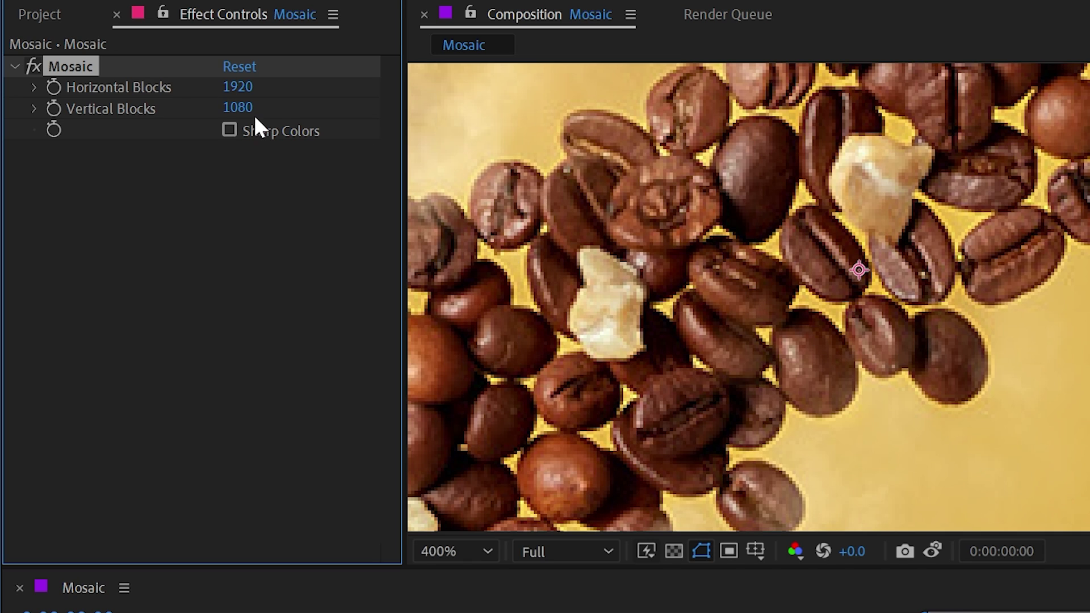
# Step: Set the Mosaic effect to 192 horizontal and 108 vertical blocks
pyautogui.click(246, 87)
pyautogui.click(266, 88)
pyautogui.click(241, 109)
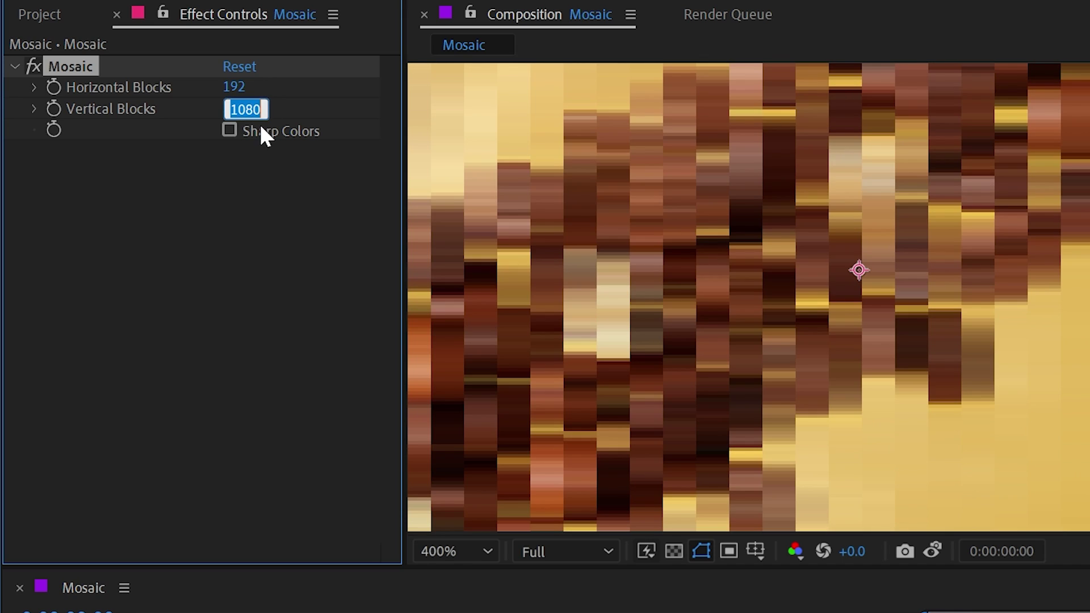
pyautogui.click(263, 108)
pyautogui.click(264, 230)
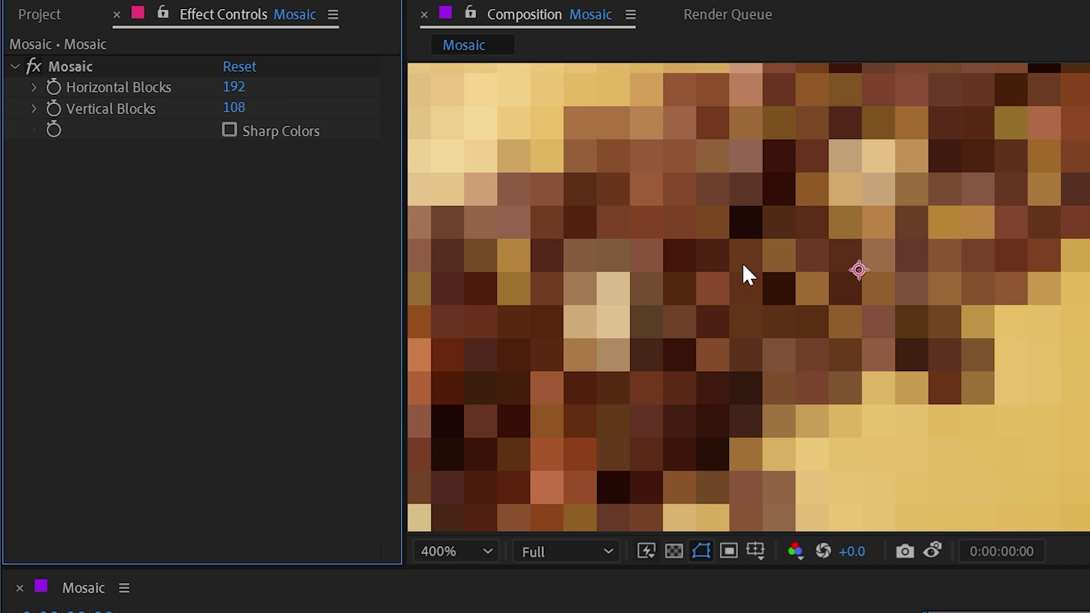
# Step: Try the Mosaic effect with 19 horizontal and 11 vertical blocks
pyautogui.click(241, 88)
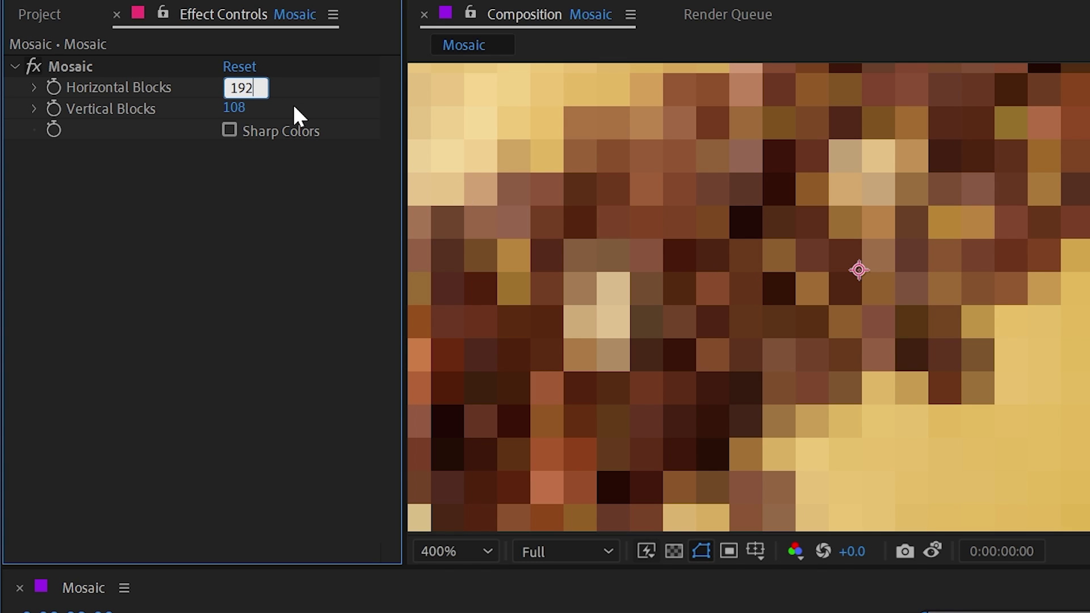
pyautogui.press('BackSpace')
pyautogui.press('Return')
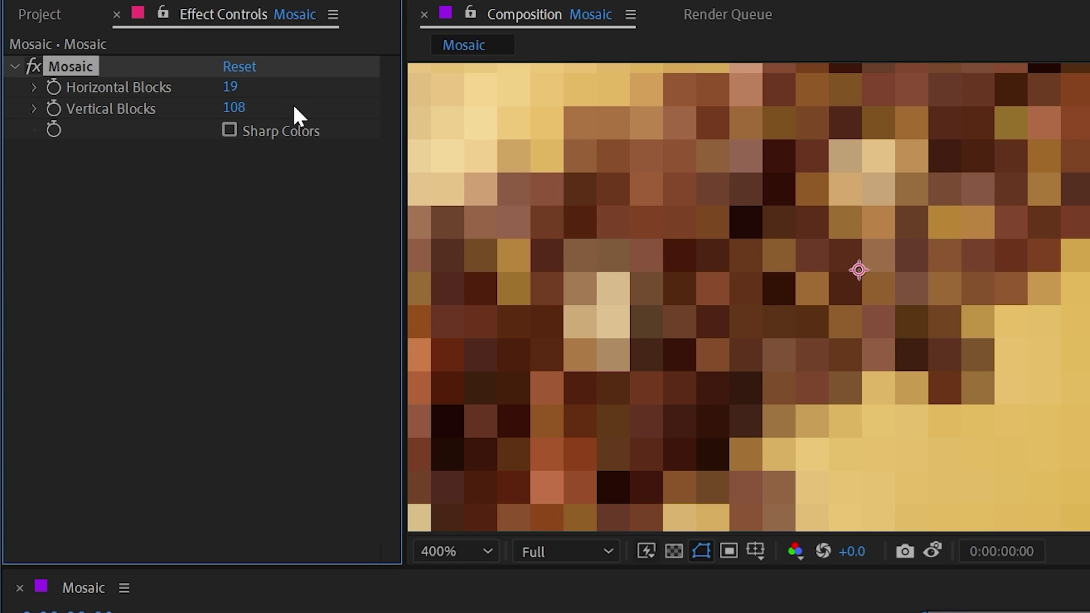
pyautogui.click(235, 108)
pyautogui.click(259, 110)
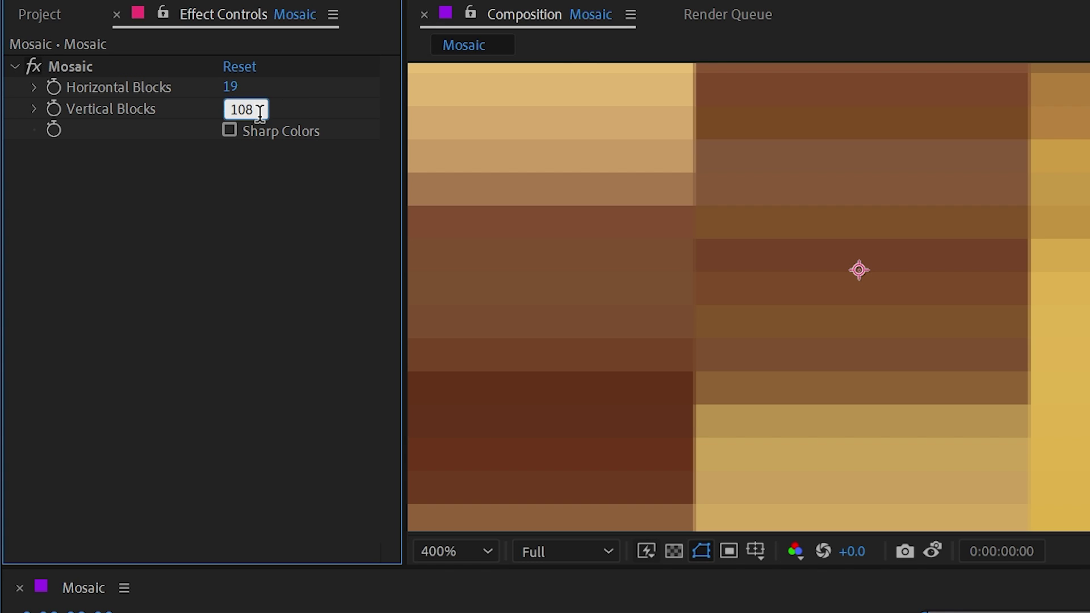
pyautogui.press('BackSpace')
pyautogui.press('BackSpace')
pyautogui.write('1')
pyautogui.press('Return')
pyautogui.scroll(-3, 810, 192)
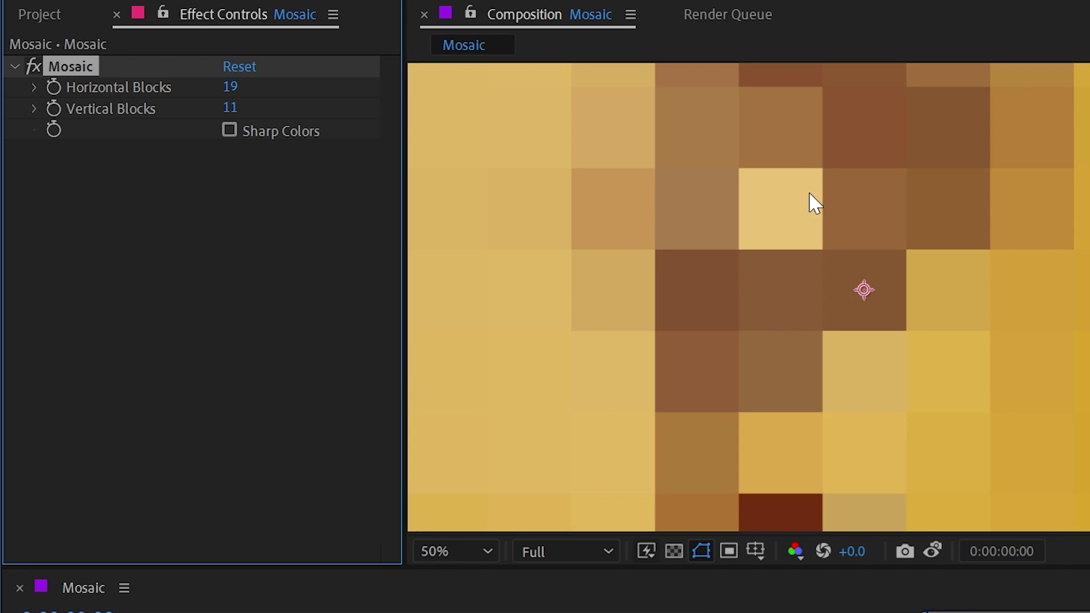
# Step: Undo the last changes to the vertical and horizontal block counts
pyautogui.hotkey('ctrl', 'z')
pyautogui.hotkey('ctrl', 'z')
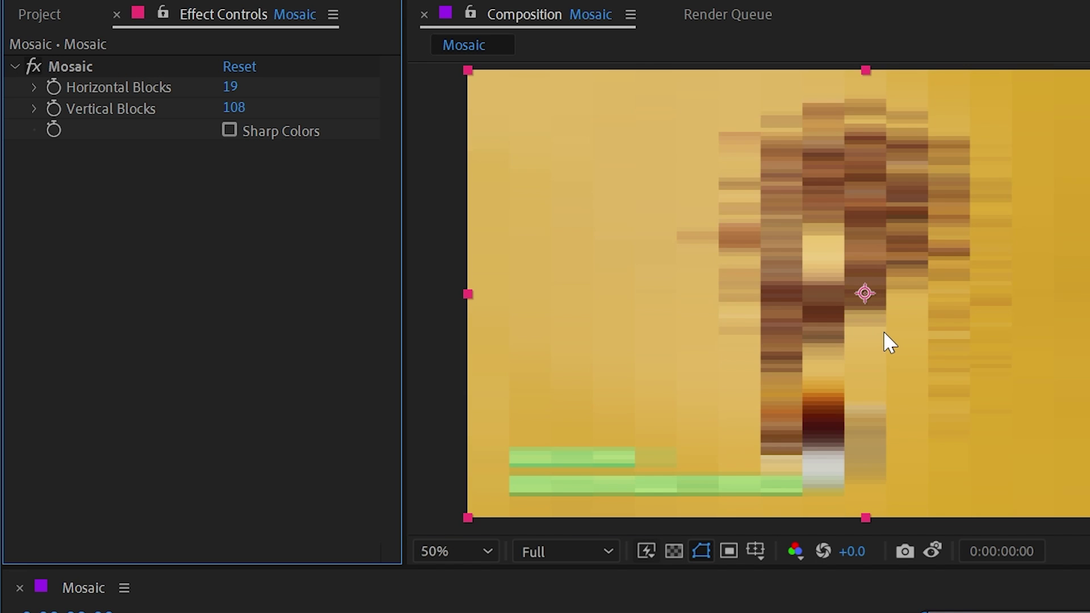
pyautogui.scroll(3, 825, 254)
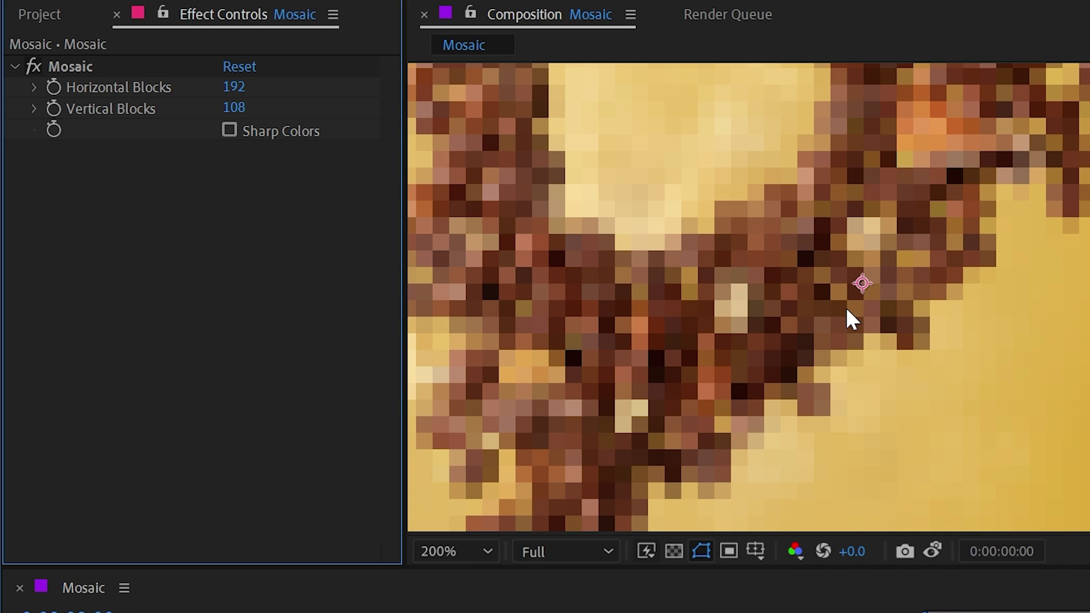
# Step: Enable Sharp Colors on the Mosaic effect and compare the image with the effect and the option off and on
pyautogui.click(229, 130)
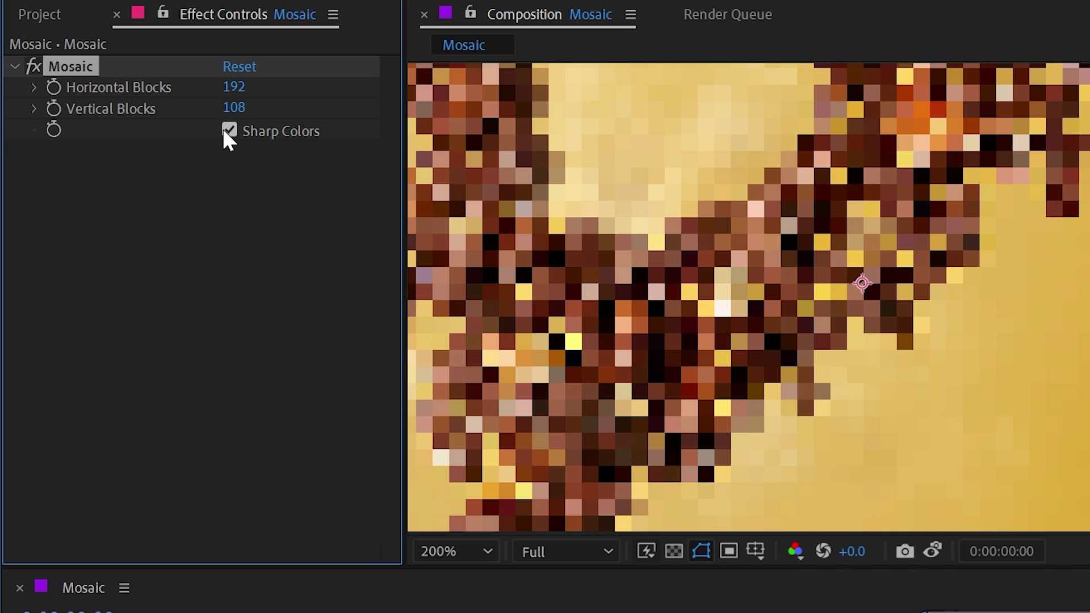
pyautogui.scroll(-1, 646, 237)
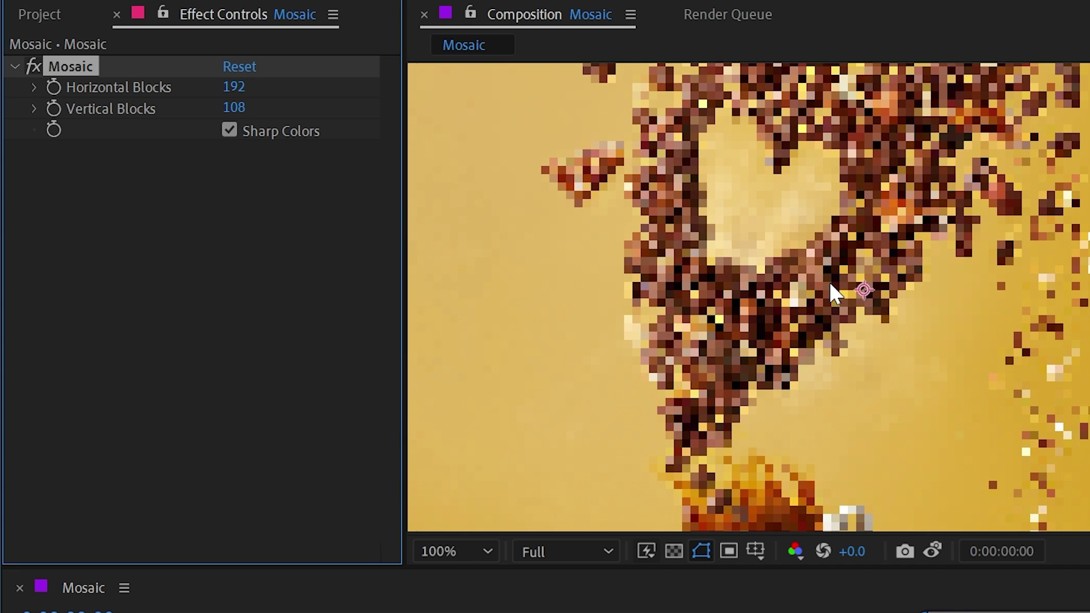
pyautogui.click(35, 66)
pyautogui.click(35, 65)
pyautogui.click(281, 132)
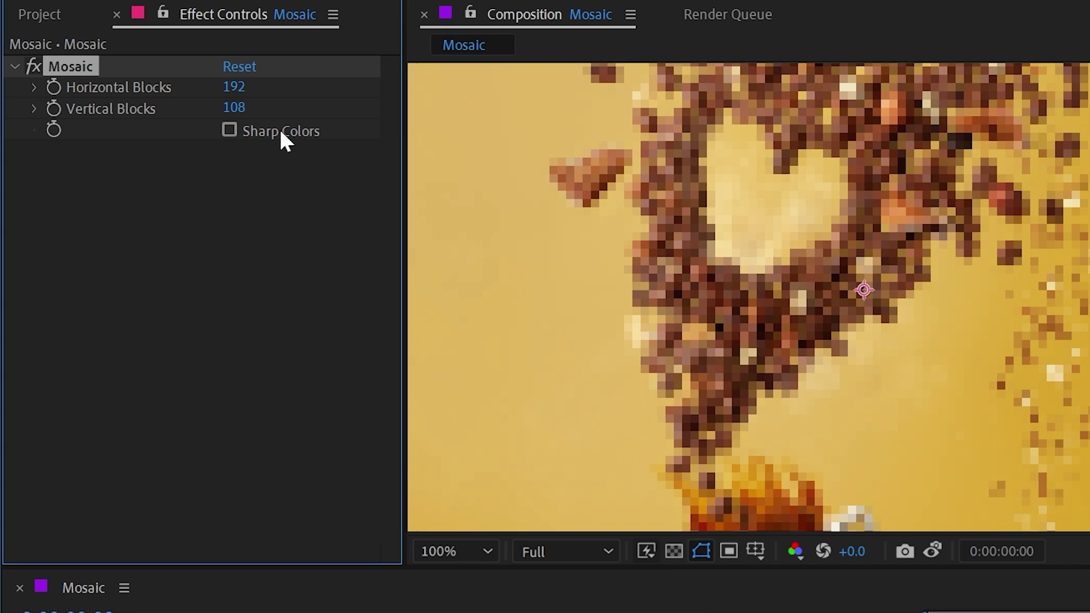
pyautogui.click(281, 132)
pyautogui.scroll(-1, 867, 345)
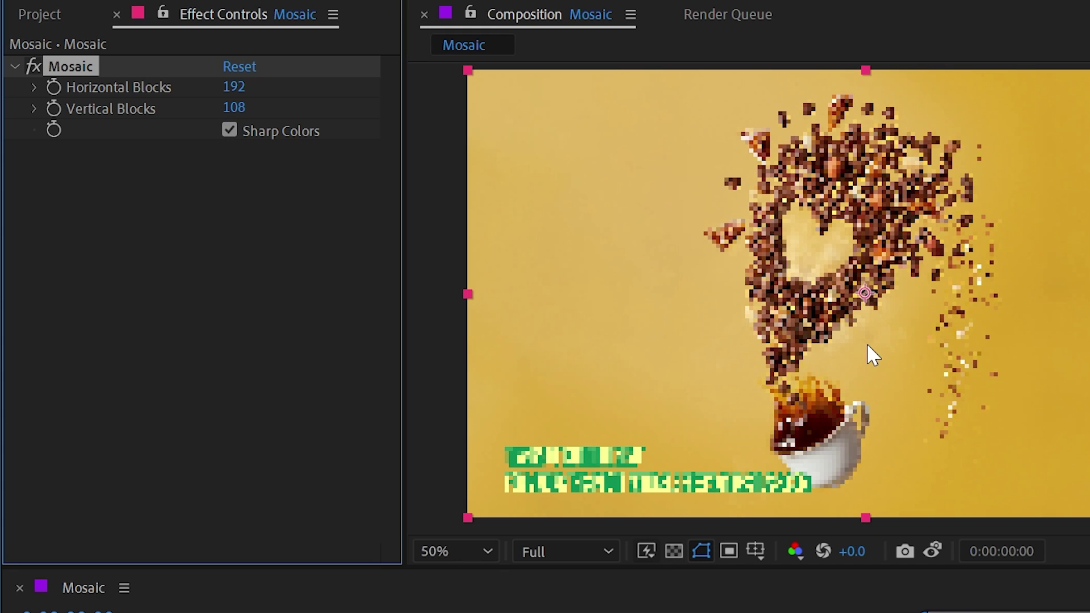
pyautogui.scroll(2, 739, 237)
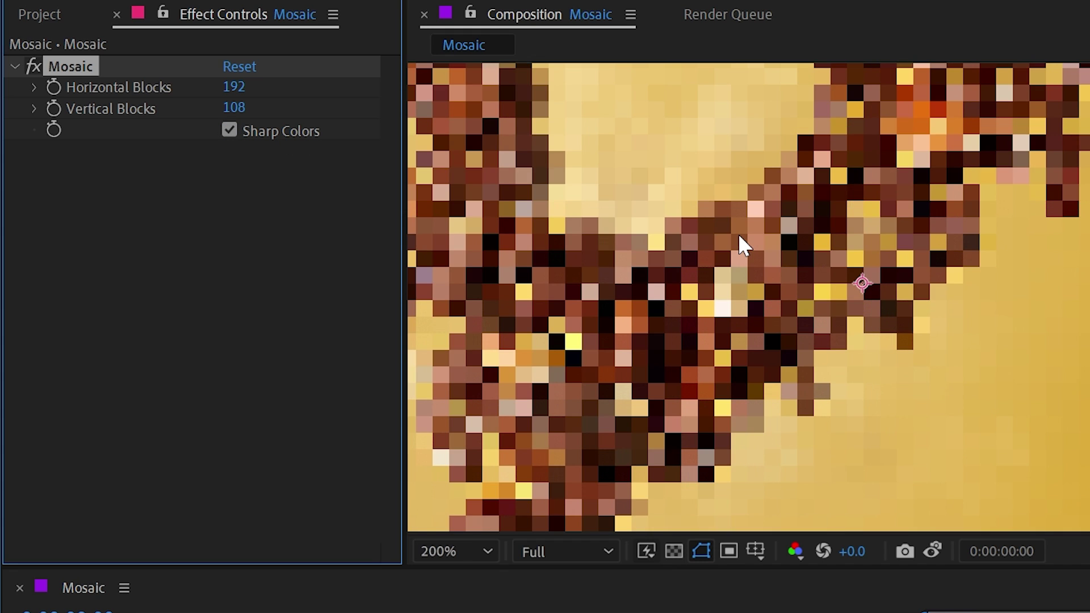
pyautogui.scroll(-1, 739, 239)
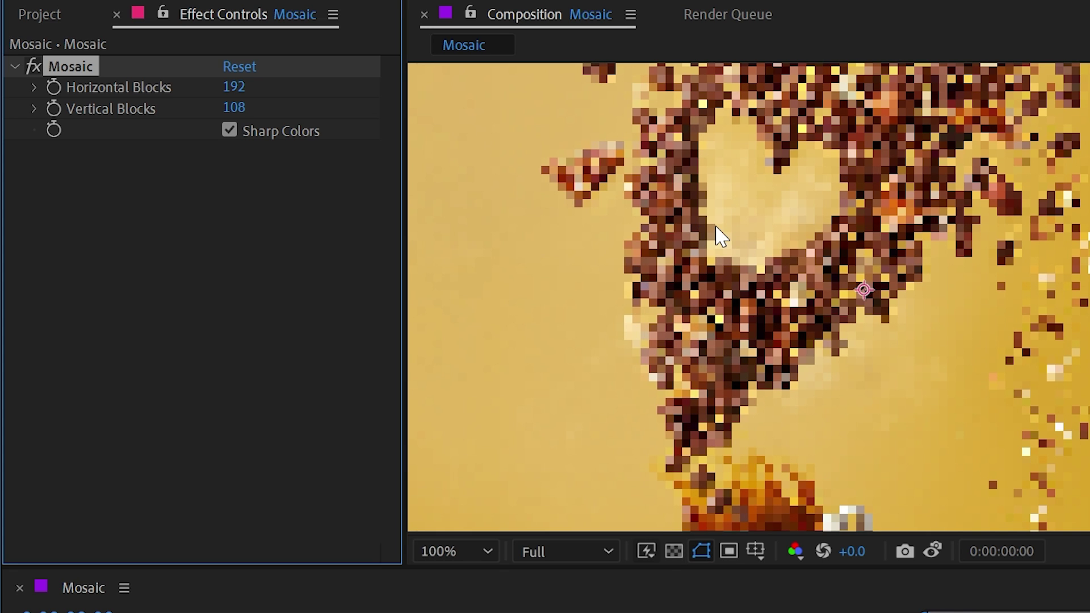
pyautogui.scroll(-1, 697, 224)
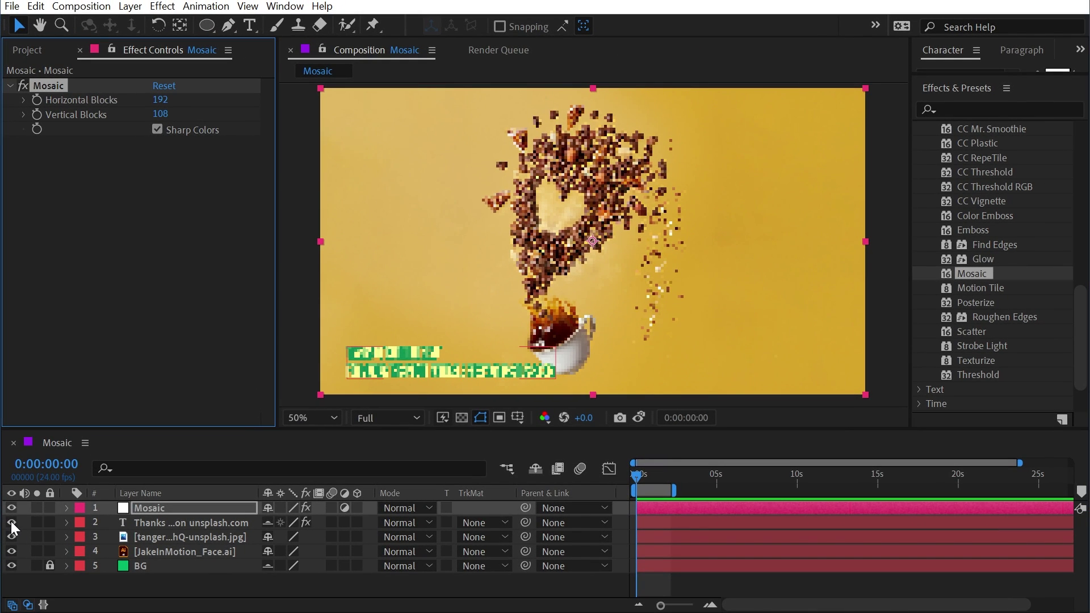
# Step: Hide the text and photo layers to reveal the face artwork and inspect its pixelated edges
pyautogui.click(12, 522)
pyautogui.click(11, 537)
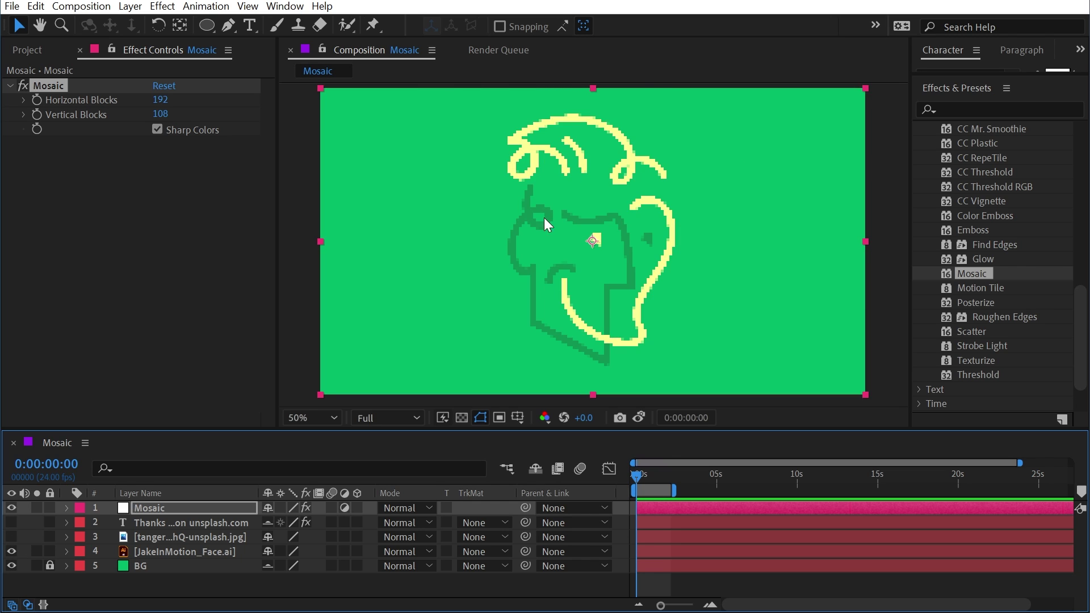
pyautogui.scroll(2, 626, 225)
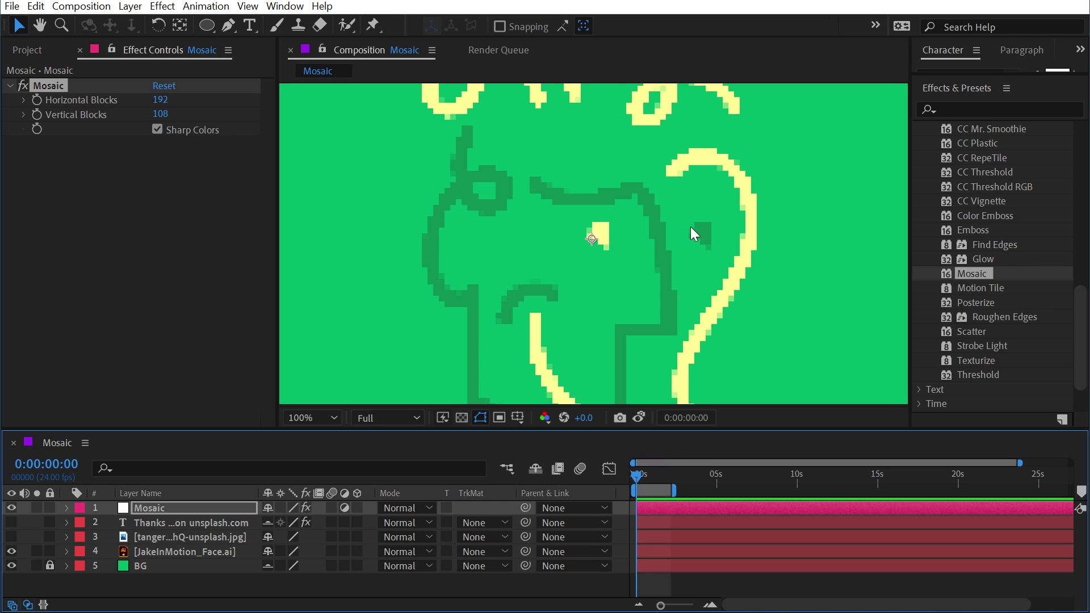
pyautogui.scroll(-1, 691, 228)
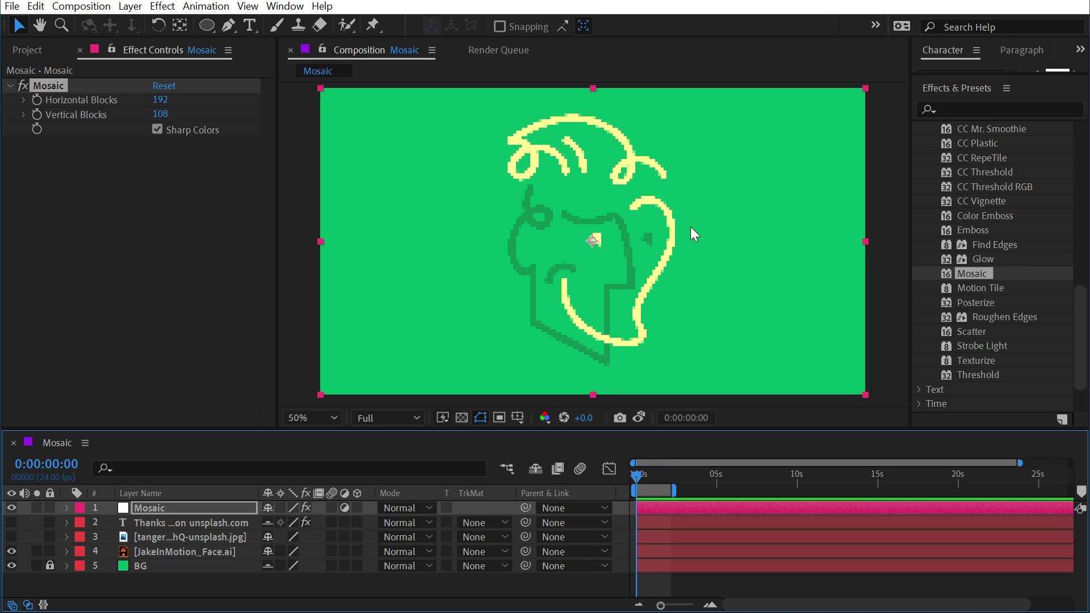
pyautogui.scroll(1, 690, 227)
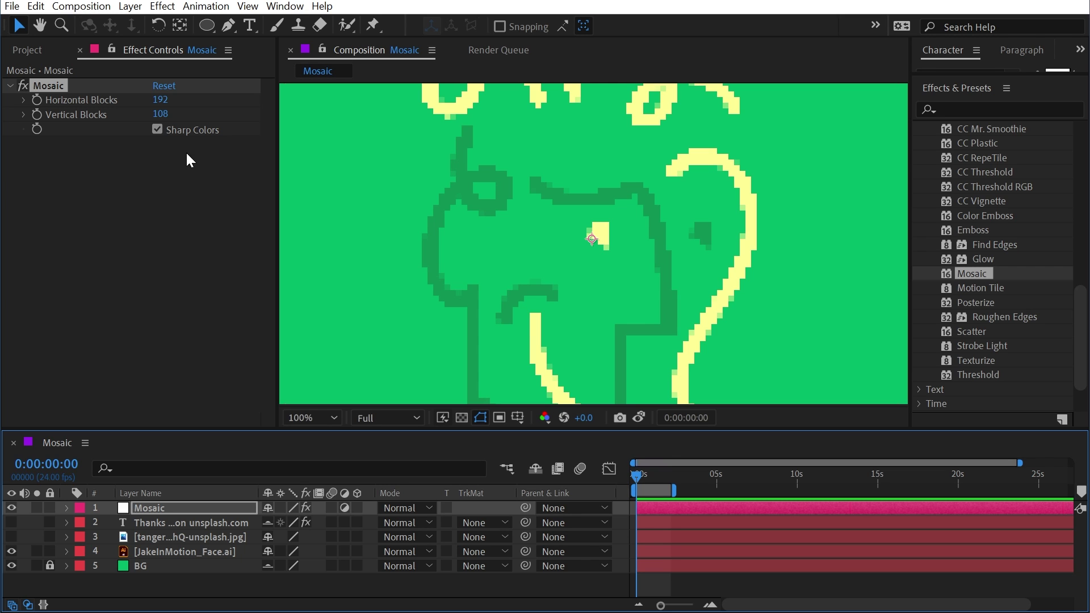
# Step: Compare the face artwork with Sharp Colors off and on, leaving the option enabled
pyautogui.click(156, 130)
pyautogui.click(156, 130)
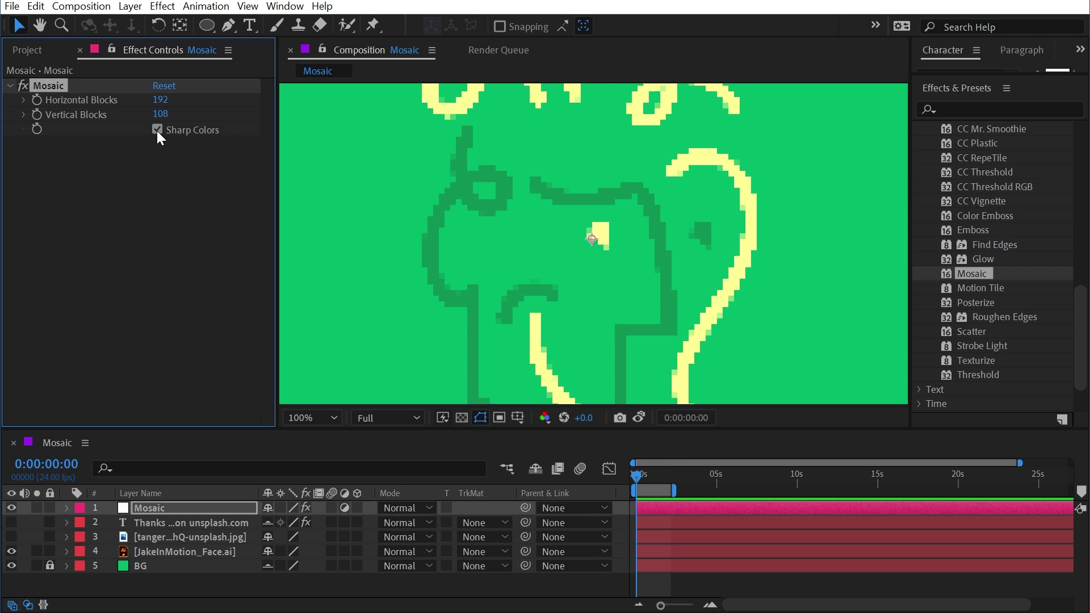
pyautogui.click(157, 129)
pyautogui.click(156, 130)
# Step: Enlarge the timeline area, expand the Mosaic effect's properties under its layer, and deselect everything
pyautogui.moveTo(233, 430); pyautogui.dragTo(232, 353)
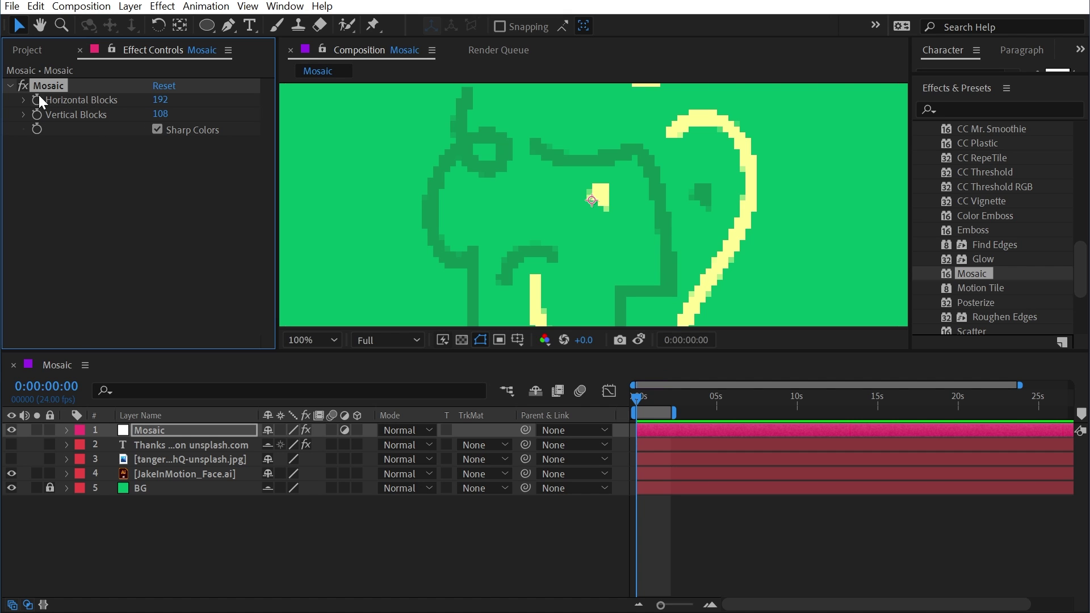
pyautogui.hotkey('ctrl', '`')
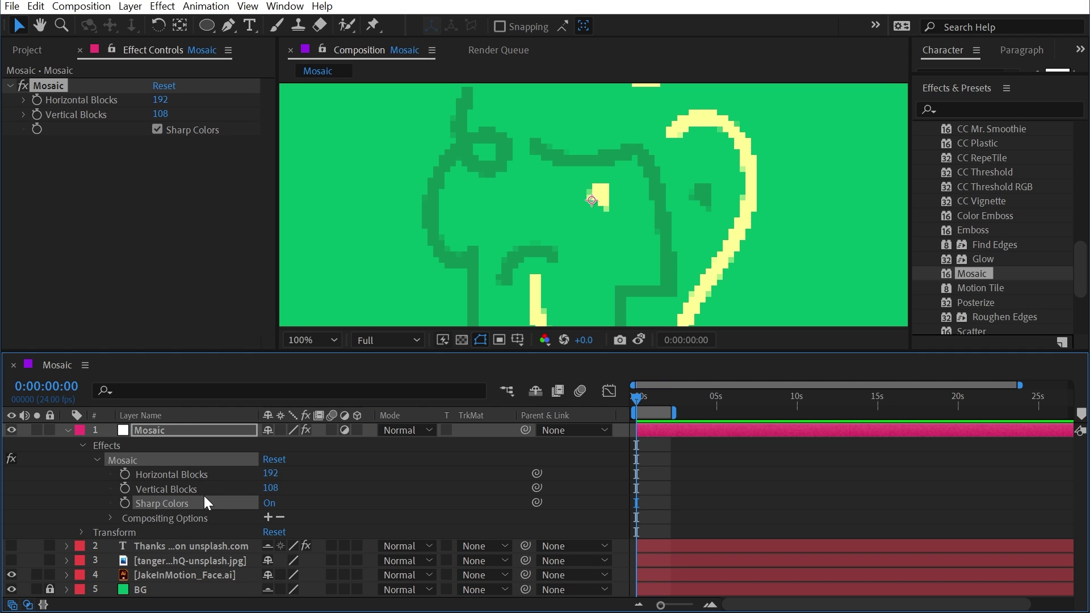
pyautogui.press('F2')
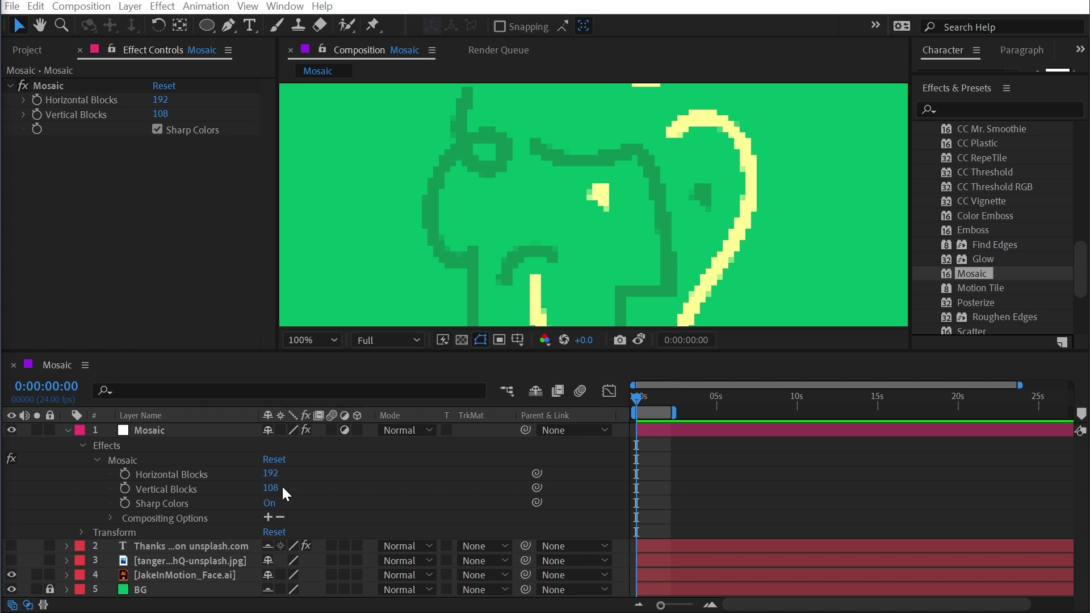
# Step: Check the composition's width and height in its settings, then close them without changes
pyautogui.click(99, 7)
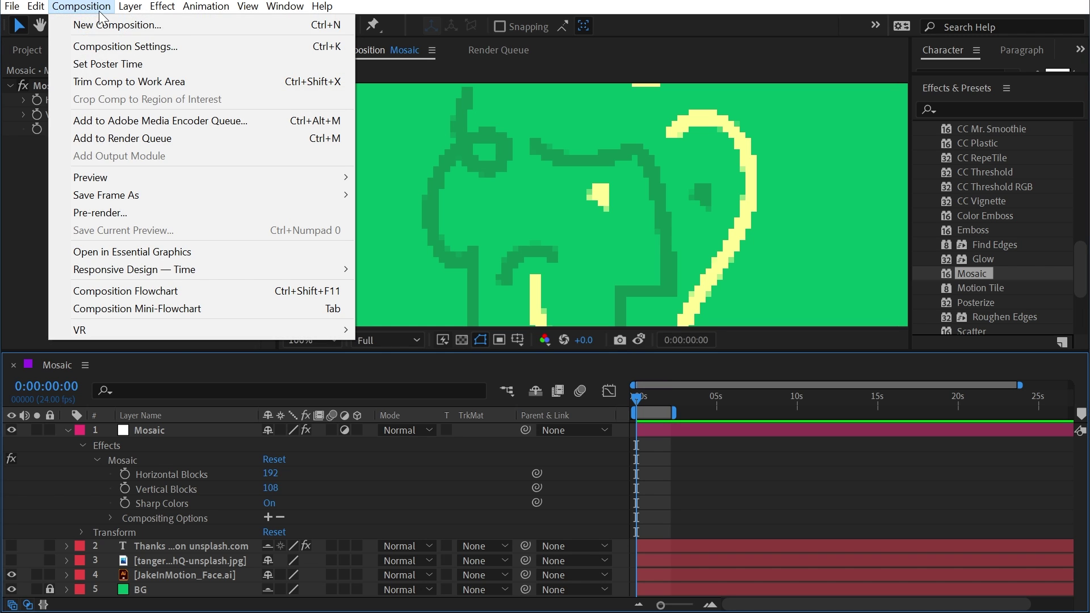
pyautogui.click(135, 46)
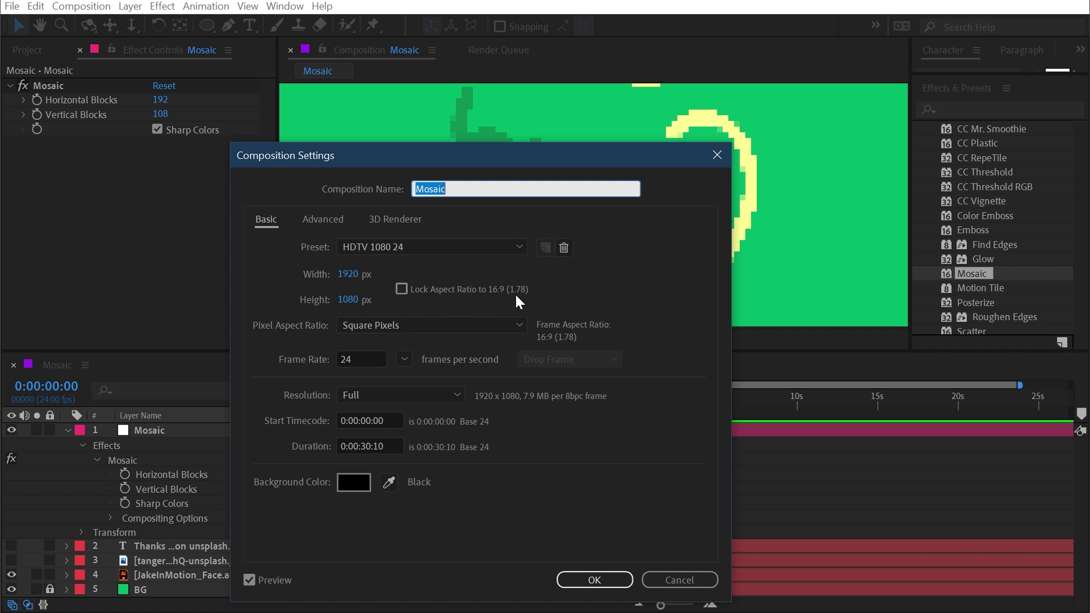
pyautogui.click(717, 156)
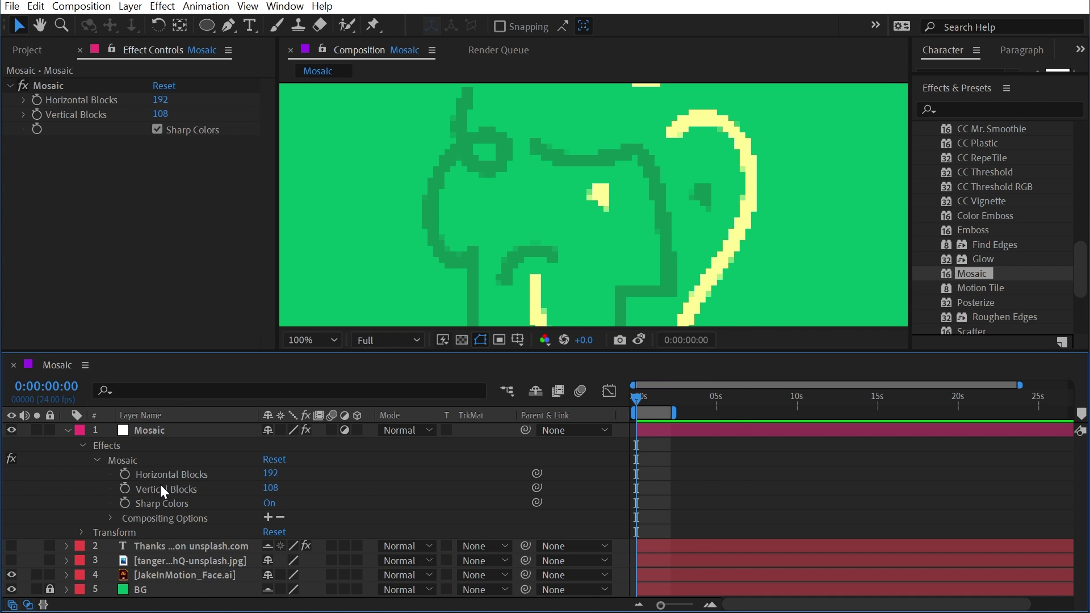
# Step: Add an expression to Vertical Blocks that links it to the Mosaic effect's Horizontal Blocks divided by 1.78
pyautogui.keyDown('alt'); pyautogui.click(125, 488); pyautogui.keyUp('alt')
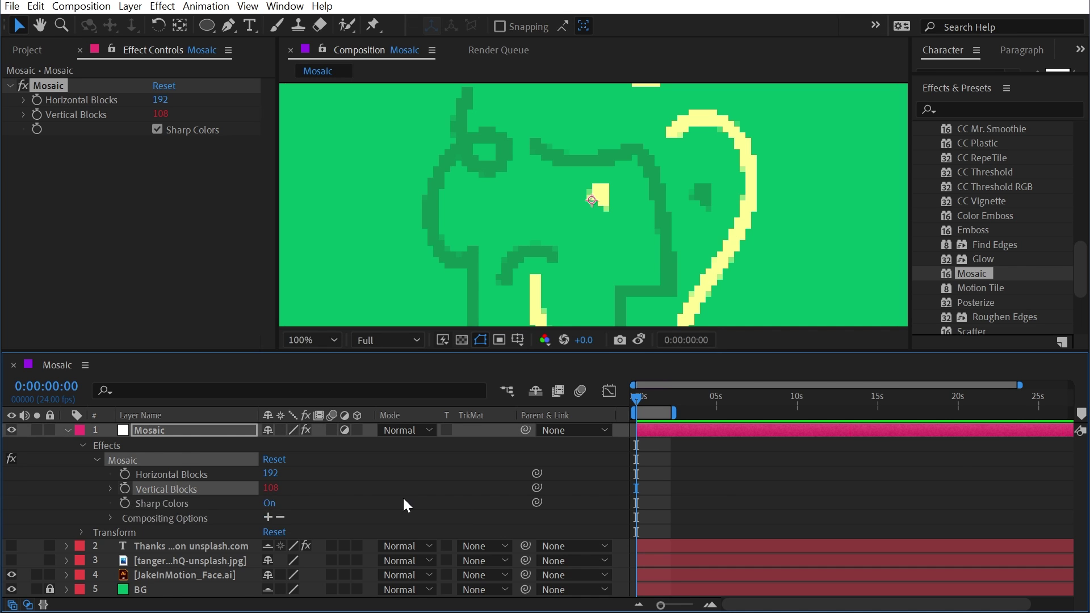
pyautogui.moveTo(257, 493); pyautogui.dragTo(203, 475)
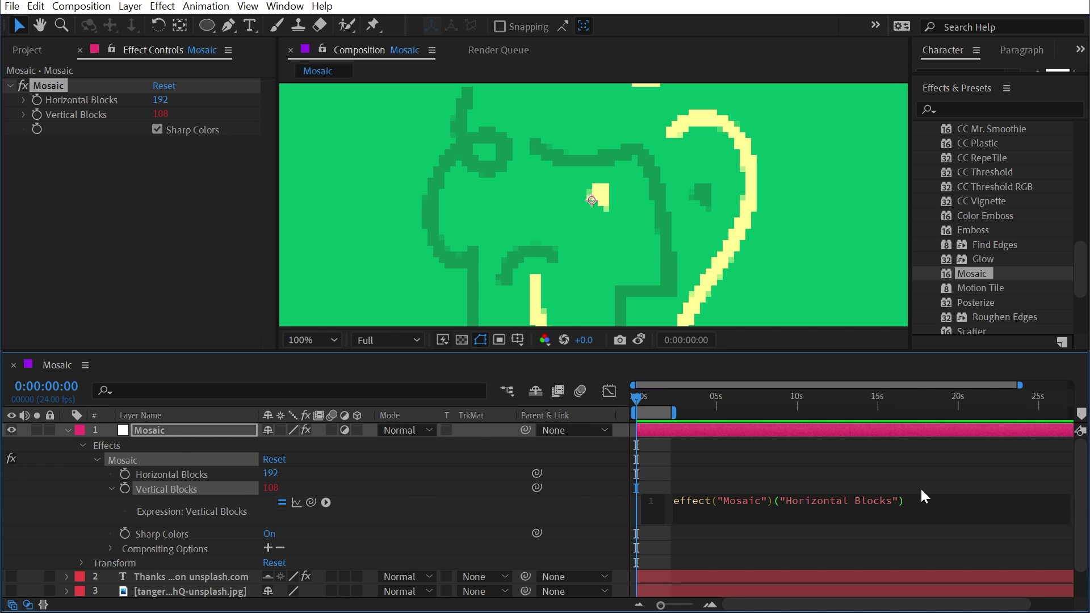
pyautogui.write('/1.78')
pyautogui.click(816, 460)
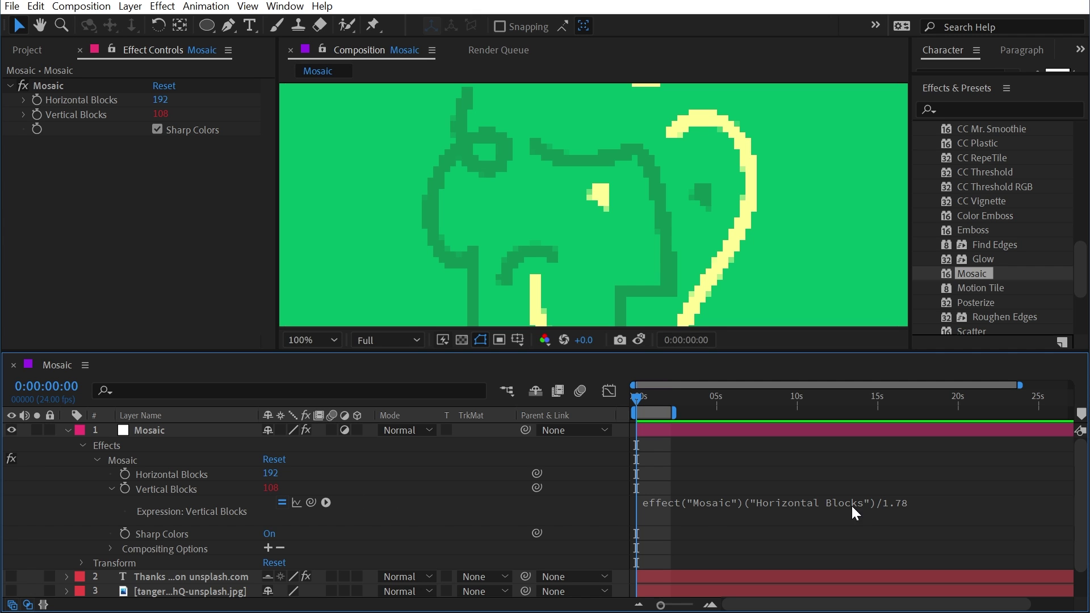
# Step: Lower the Mosaic effect's Horizontal Blocks to 100, and further to 82, checking the face artwork's pixelation
pyautogui.scroll(-2, 615, 246)
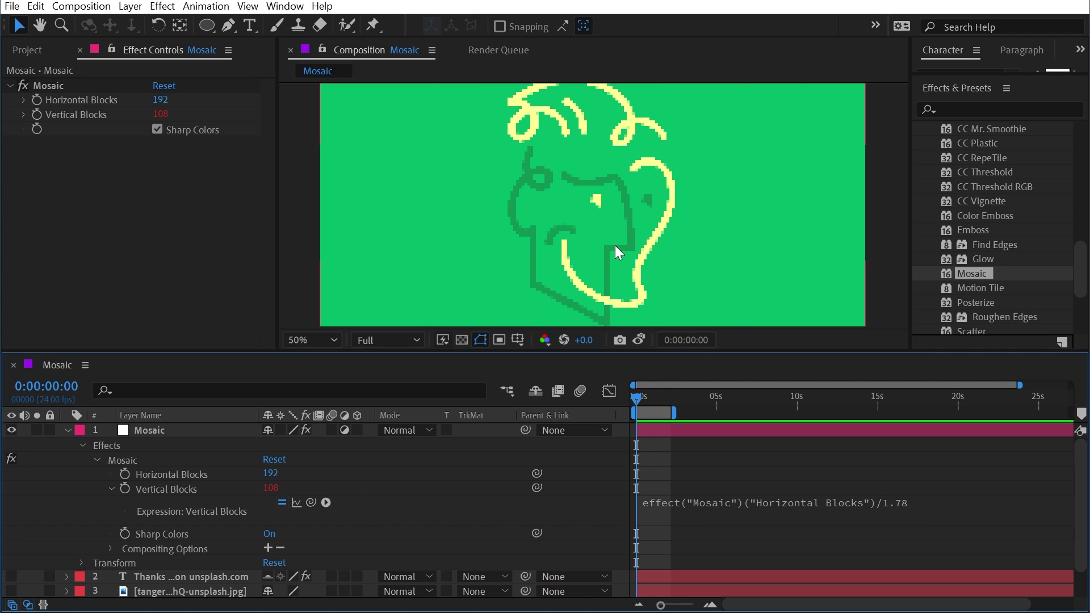
pyautogui.moveTo(271, 473); pyautogui.dragTo(192, 476)
pyautogui.scroll(2, 576, 180)
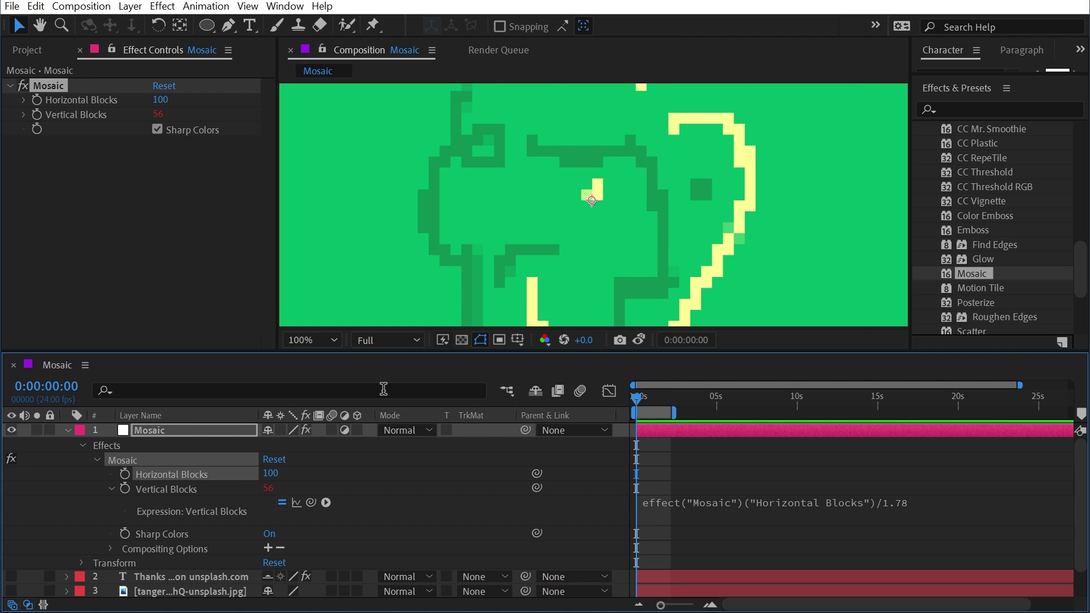
pyautogui.moveTo(270, 474)
pyautogui.mouseDown()
pyautogui.moveTo(241, 475)
pyautogui.moveTo(278, 463)
pyautogui.moveTo(292, 473)
pyautogui.moveTo(258, 474)
pyautogui.mouseUp()
pyautogui.press(',')
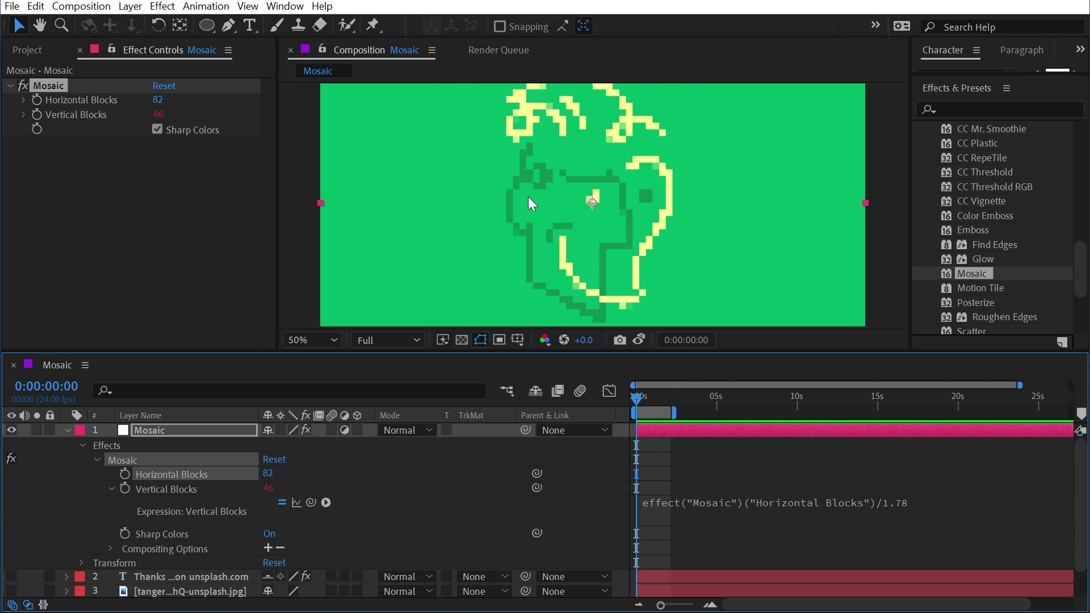
# Step: Collapse the Mosaic adjustment layer's properties and select the face artwork layer
pyautogui.hotkey('ctrl', '`')
pyautogui.click(159, 474)
pyautogui.moveTo(602, 199)
pyautogui.mouseDown()
pyautogui.moveTo(567, 198)
pyautogui.moveTo(549, 216)
pyautogui.moveTo(625, 233)
pyautogui.moveTo(659, 213)
pyautogui.moveTo(625, 189)
pyautogui.moveTo(571, 224)
pyautogui.moveTo(659, 203)
pyautogui.moveTo(611, 208)
pyautogui.mouseUp()
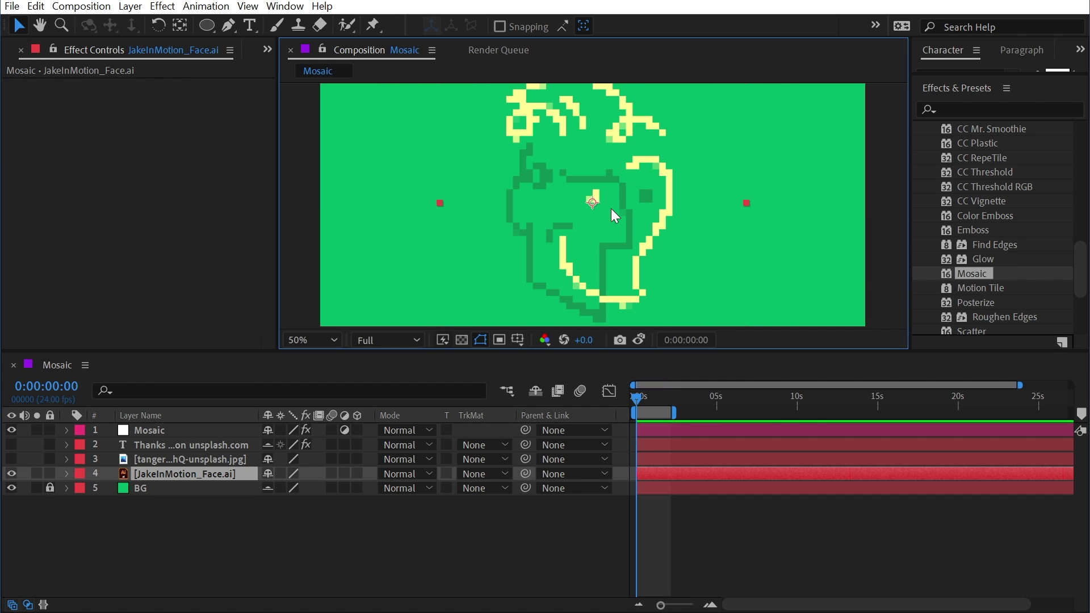
pyautogui.press(',')
# Step: Copy the Mosaic effect from the adjustment layer onto the JakeInMotion_Face.ai layer and hide the adjustment layer
pyautogui.click(177, 431)
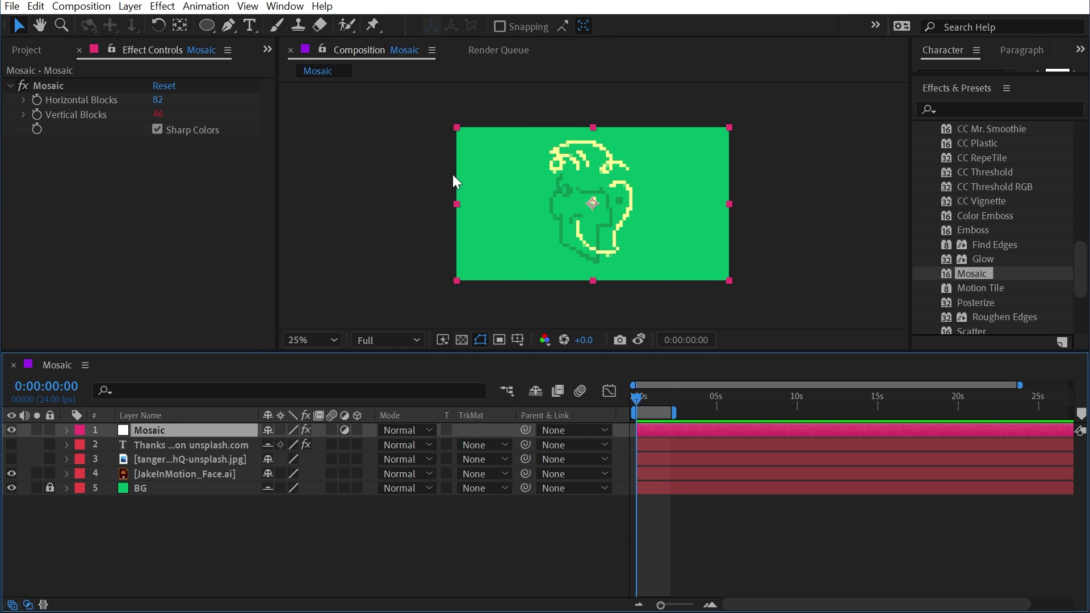
pyautogui.click(47, 87)
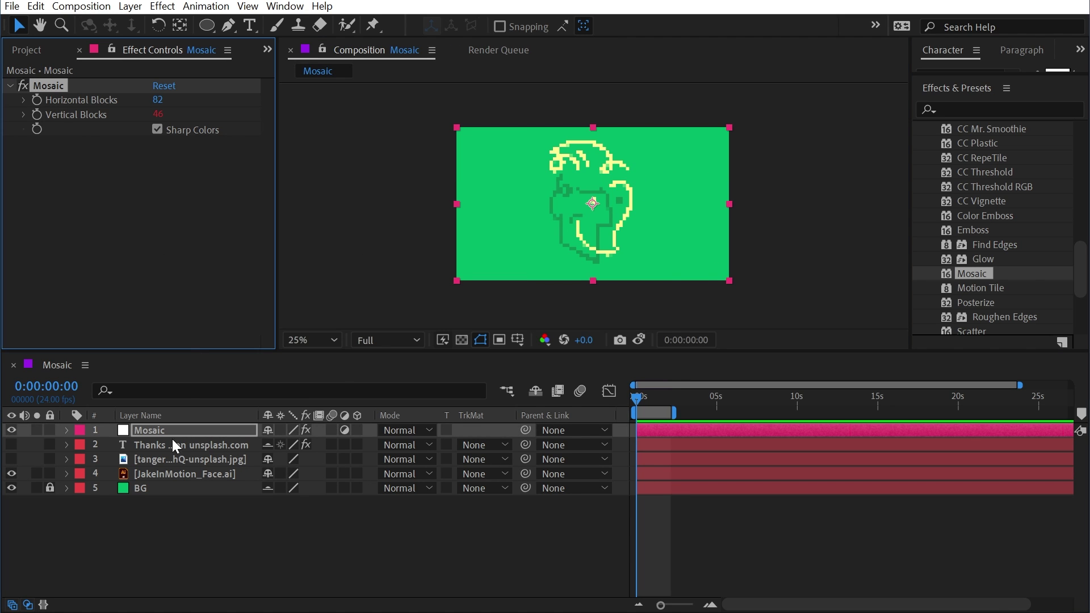
pyautogui.click(12, 430)
pyautogui.click(174, 474)
pyautogui.hotkey('ctrl', 'v')
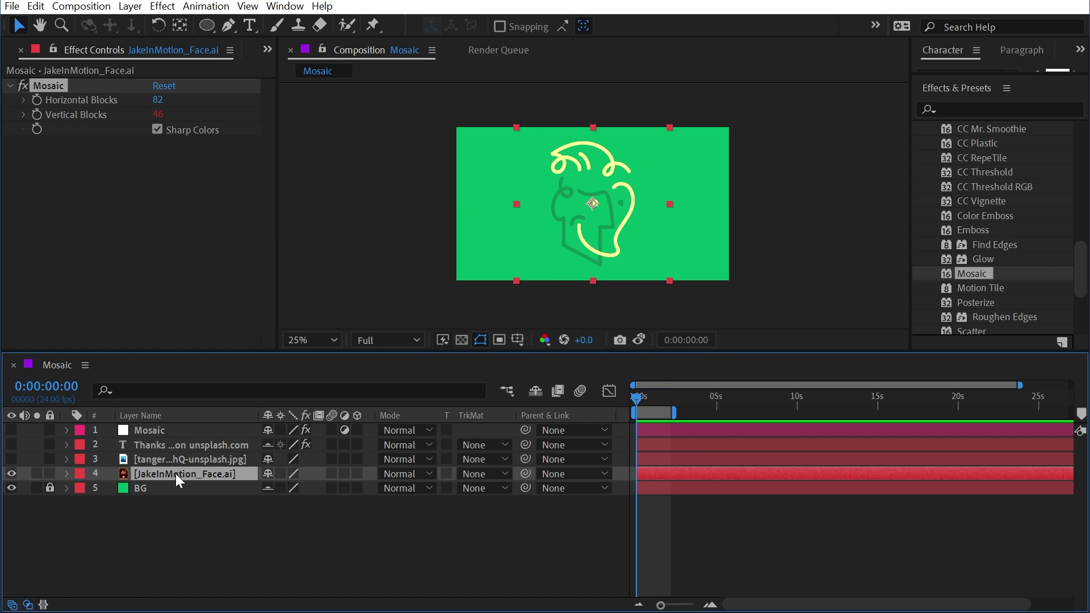
pyautogui.scroll(2, 584, 202)
pyautogui.moveTo(538, 181); pyautogui.dragTo(618, 226)
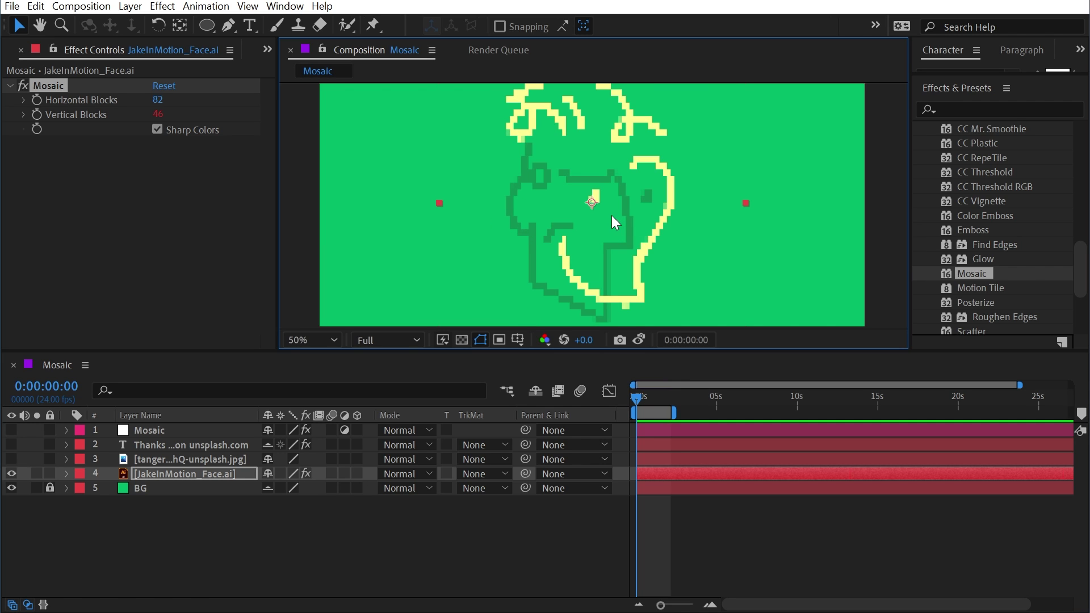
pyautogui.press(',')
pyautogui.press(',')
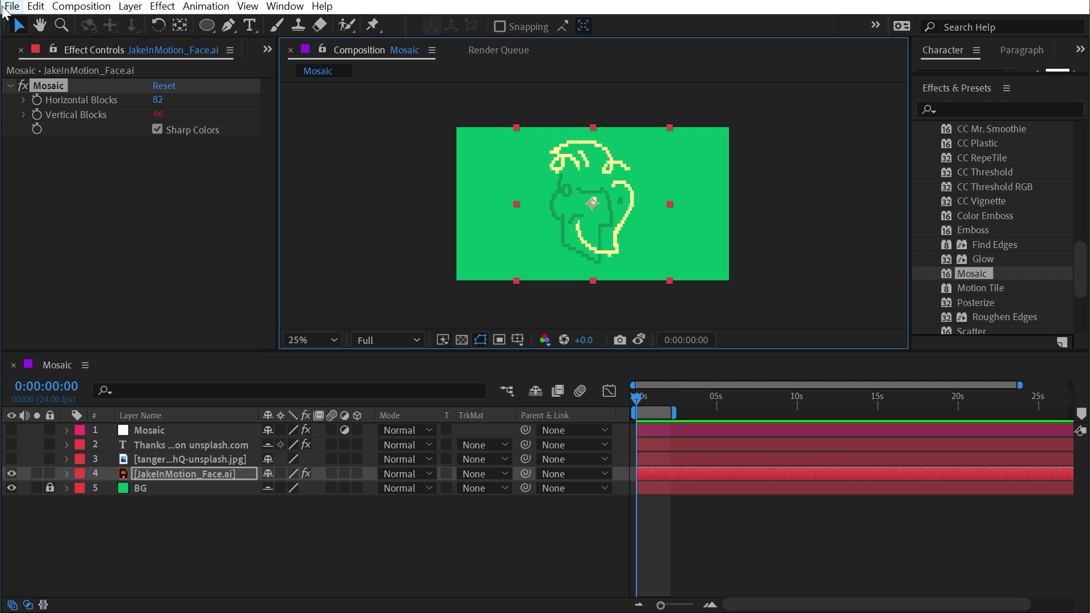
# Step: Add JakeInMotion_Text.ai from the project to the composition, directly above the face artwork layer
pyautogui.hotkey('ctrl', '0')
pyautogui.moveTo(82, 271); pyautogui.dragTo(185, 476)
pyautogui.press('.')
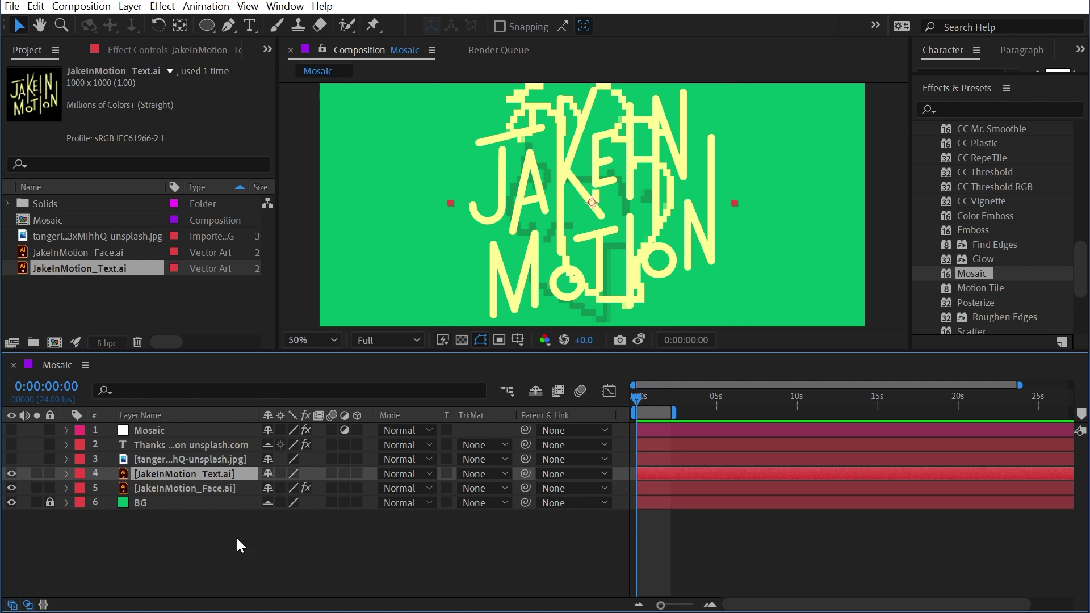
# Step: Copy the Mosaic effect from the face artwork layer onto the JakeInMotion_Text.ai layer
pyautogui.click(168, 486)
pyautogui.press('e')
pyautogui.click(136, 503)
pyautogui.hotkey('ctrl', 'c')
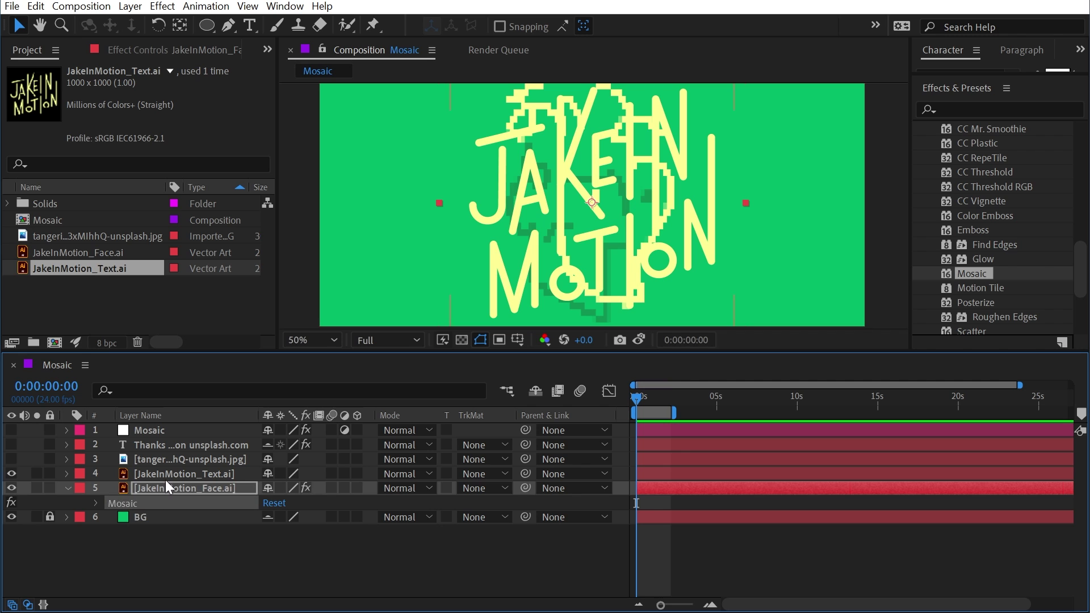
pyautogui.click(165, 477)
pyautogui.hotkey('ctrl', 'v')
# Step: Arrange the artworks side by side in the frame, with the face on the left and the lettering on the right
pyautogui.moveTo(584, 178); pyautogui.dragTo(738, 189)
pyautogui.moveTo(534, 177); pyautogui.dragTo(398, 188)
pyautogui.click(673, 201)
pyautogui.press(',')
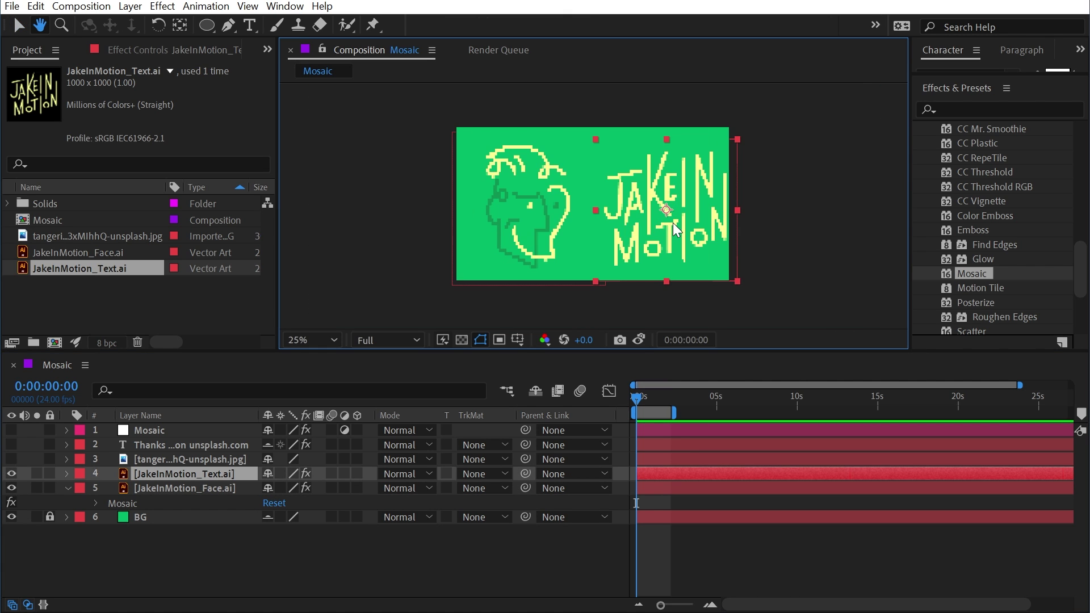
pyautogui.press('.')
pyautogui.moveTo(706, 199); pyautogui.dragTo(658, 199)
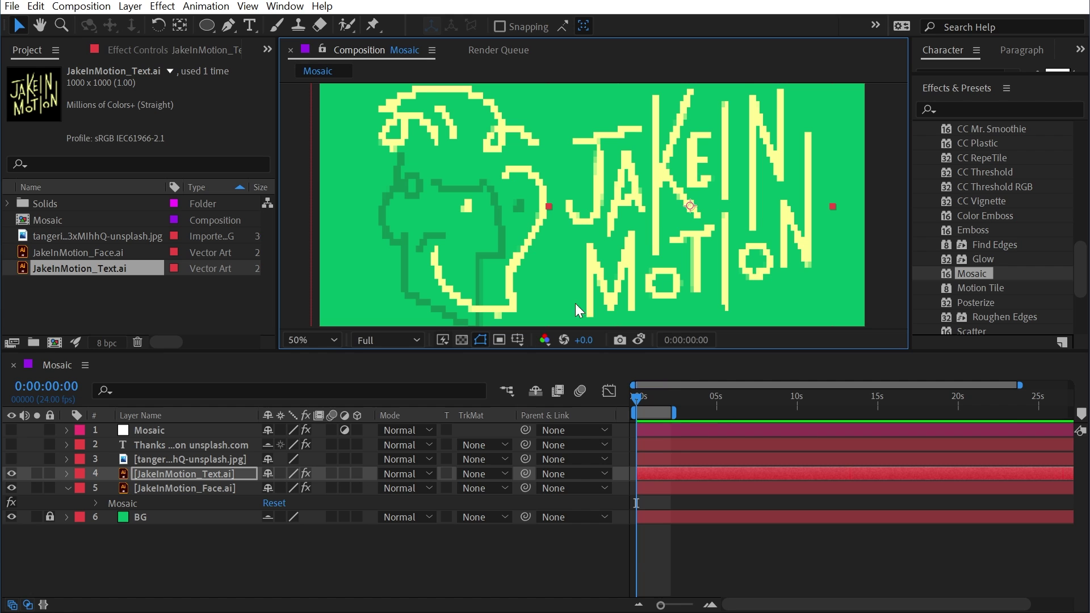
# Step: Enlarge the composition view, create a null object layer, and rename it Controls
pyautogui.moveTo(469, 353); pyautogui.dragTo(468, 390)
pyautogui.click(130, 6)
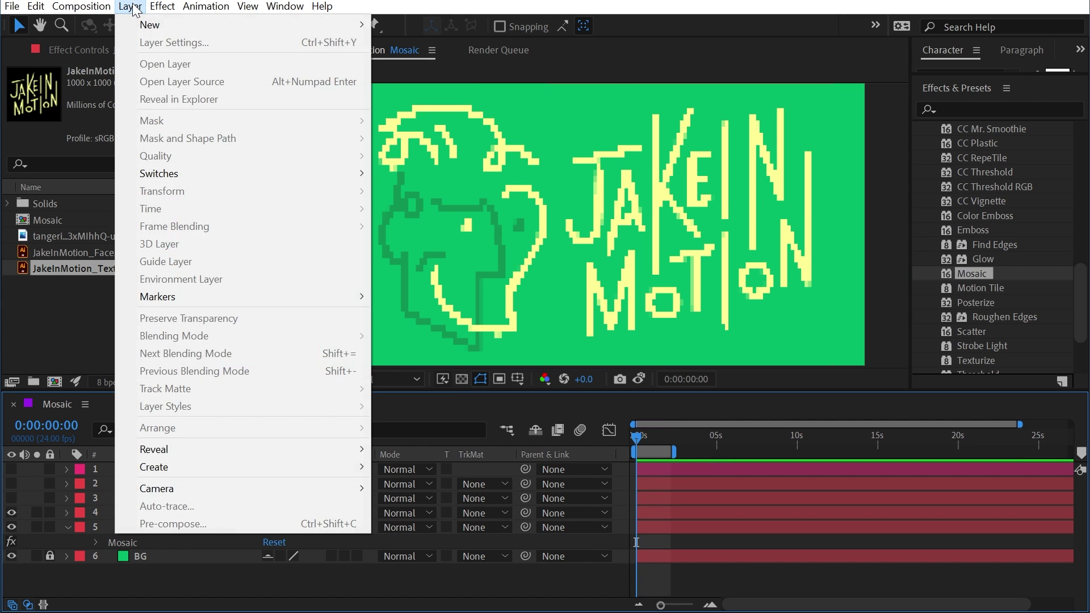
pyautogui.moveTo(161, 6)
pyautogui.moveTo(340, 25)
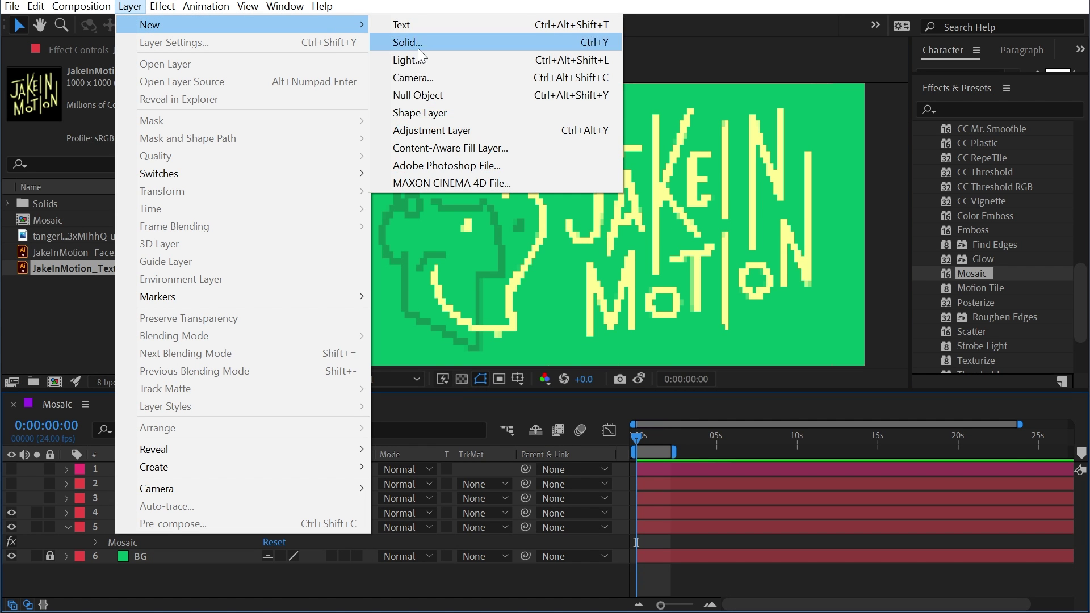
pyautogui.click(435, 98)
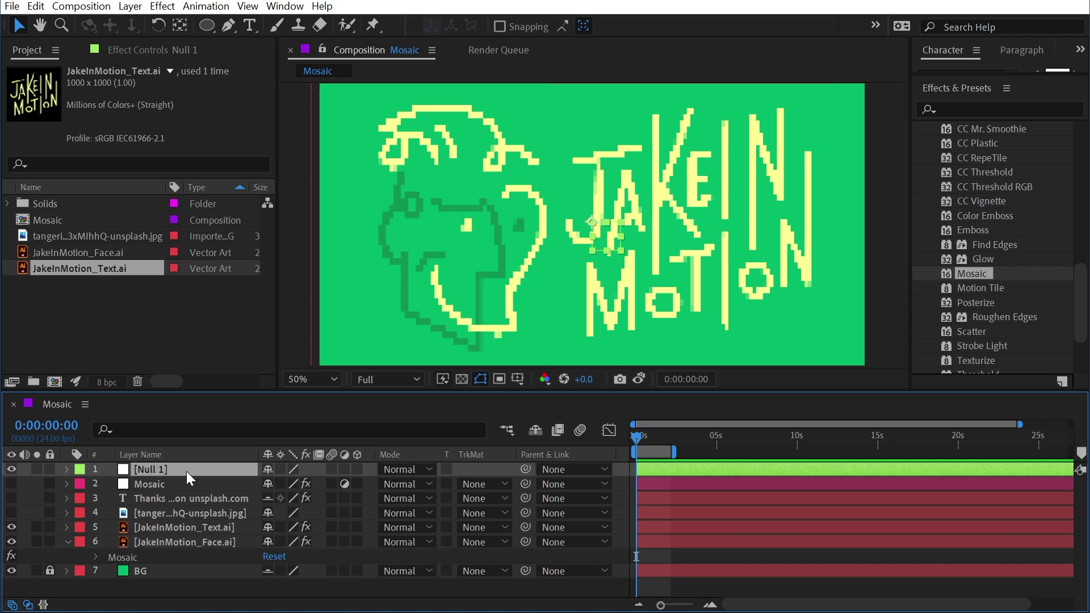
pyautogui.press('Return')
pyautogui.write('Contro')
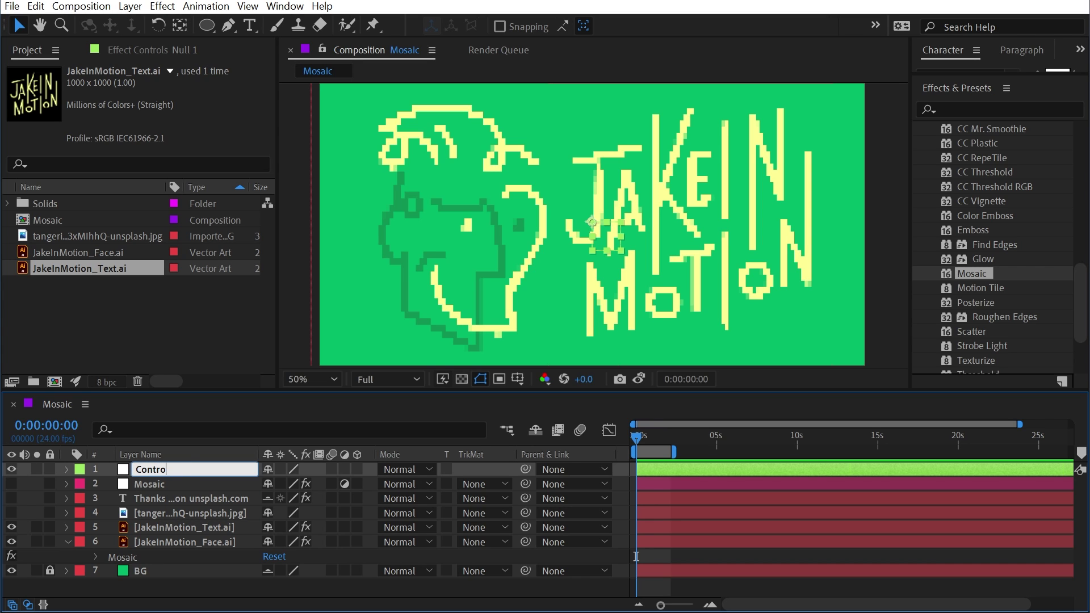
pyautogui.write('ls')
pyautogui.press('Return')
pyautogui.hotkey('ctrl', 'v')
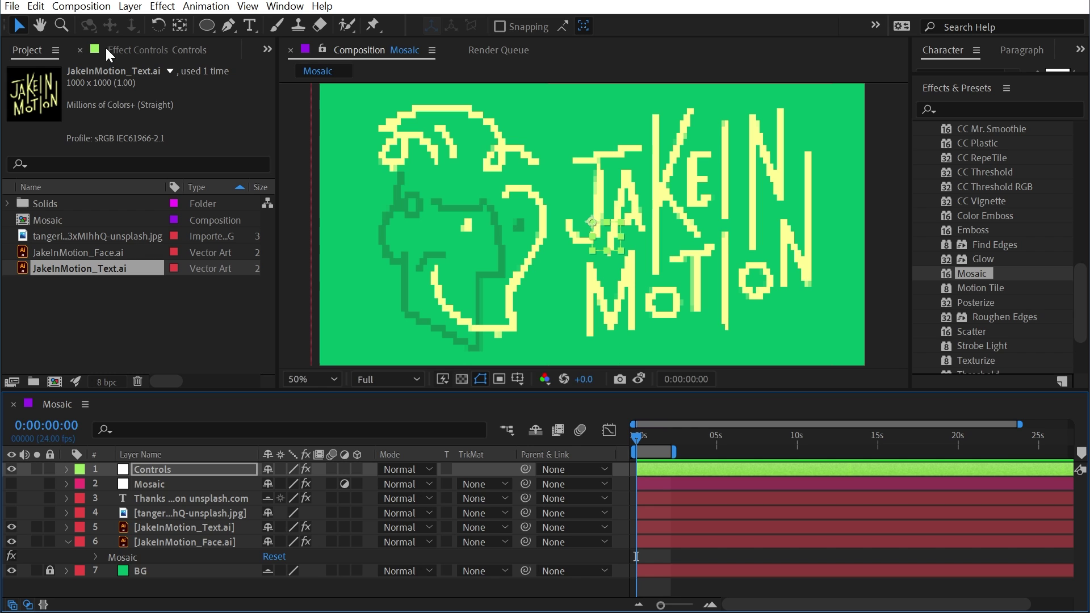
# Step: Change the Controls layer's label to light blue and move the null up between the face and the lettering
pyautogui.click(79, 469)
pyautogui.click(108, 601)
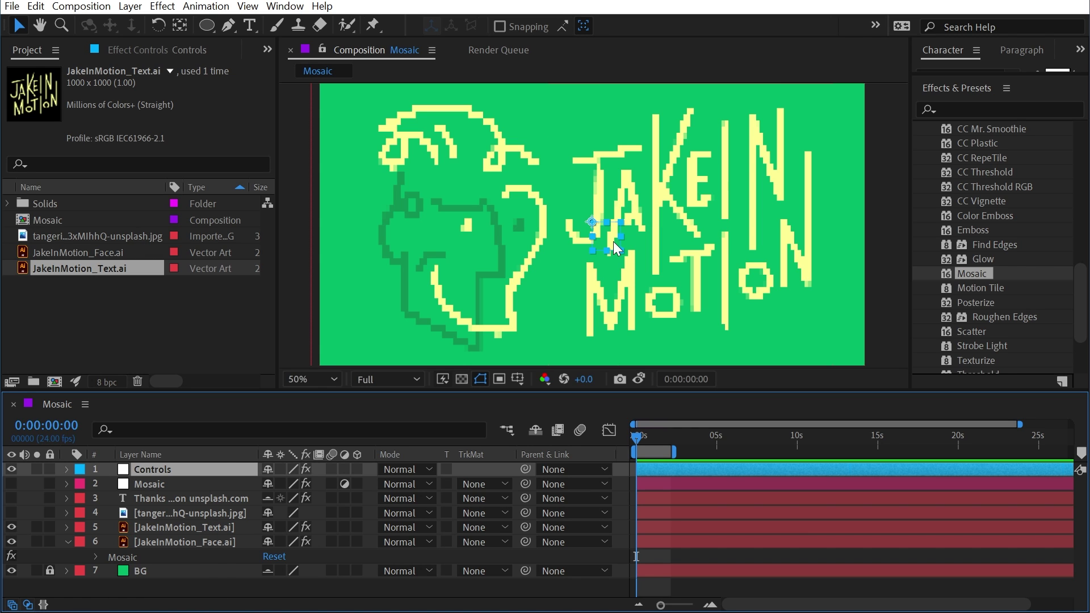
pyautogui.moveTo(611, 234); pyautogui.dragTo(577, 203)
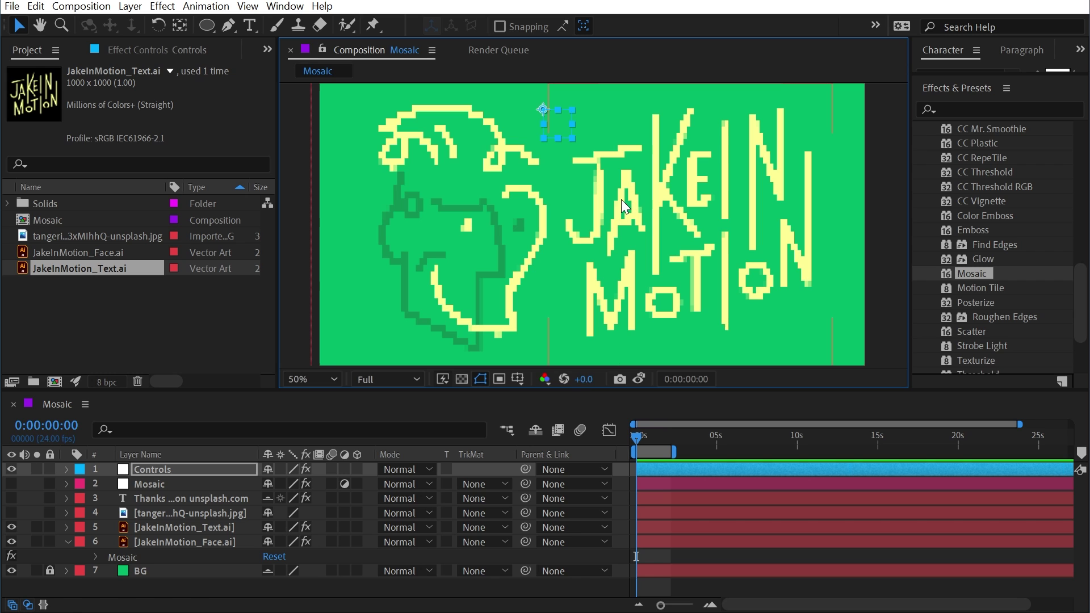
# Step: Copy the Mosaic effect from the face artwork layer onto the Controls null, enlarging the timeline area
pyautogui.click(678, 208)
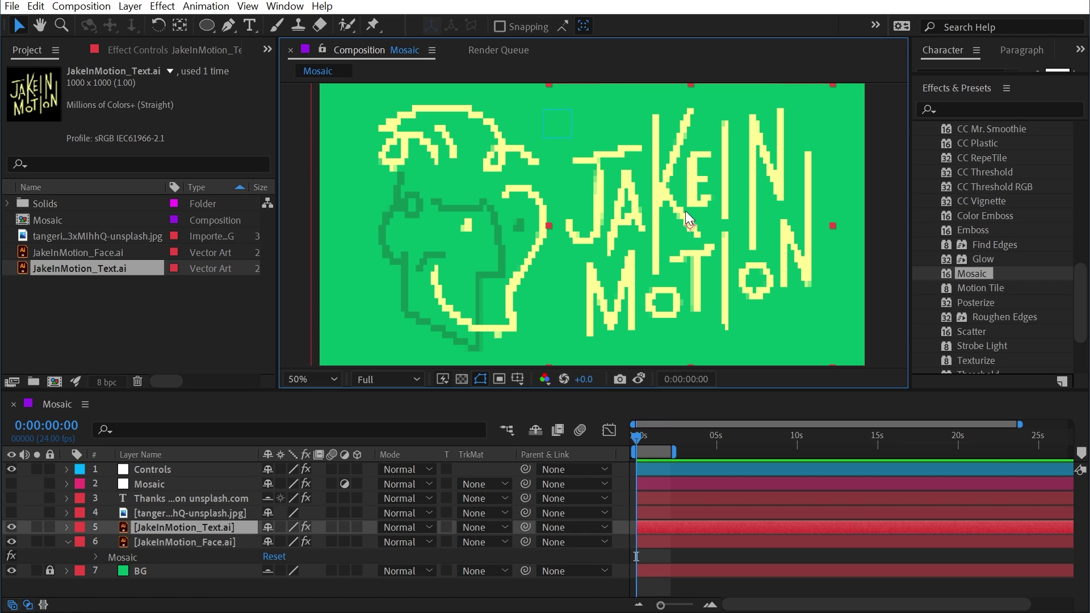
pyautogui.click(175, 549)
pyautogui.hotkey('ctrl', 'c')
pyautogui.click(152, 469)
pyautogui.moveTo(182, 390); pyautogui.dragTo(183, 343)
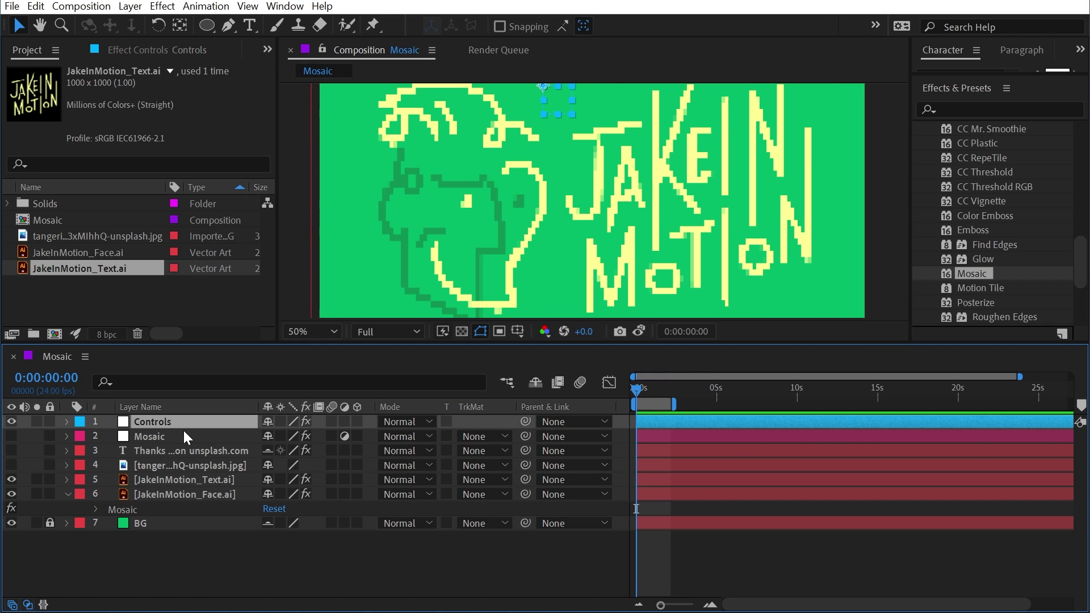
pyautogui.hotkey('ctrl', 'v')
# Step: Copy the Controls layer's Mosaic effect with property links onto the text and face artwork layers, and reveal their expressions
pyautogui.click(127, 437)
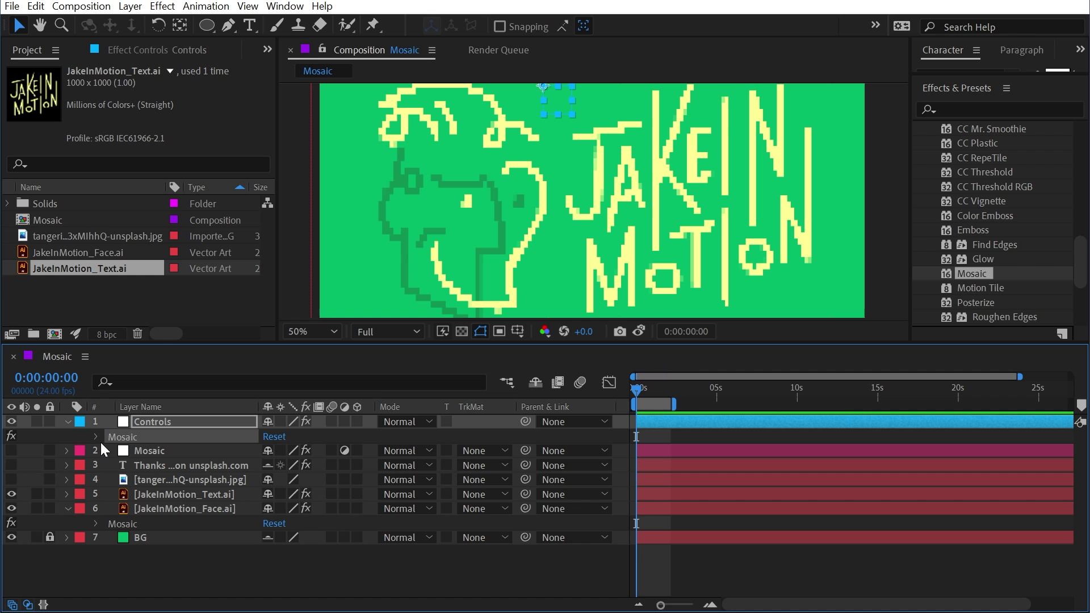
pyautogui.click(36, 6)
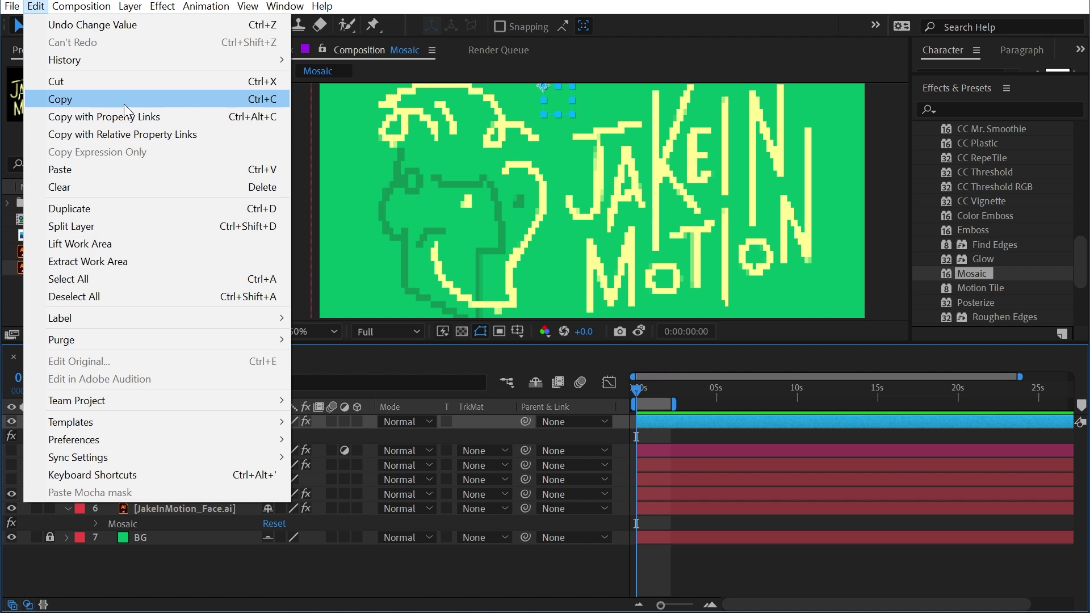
pyautogui.click(171, 113)
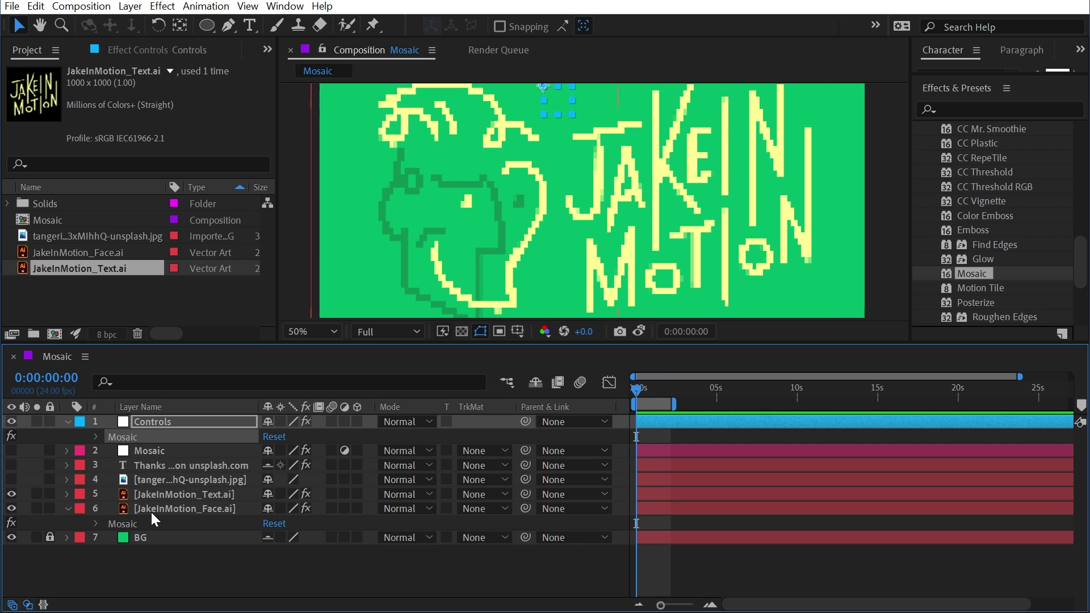
pyautogui.click(134, 53)
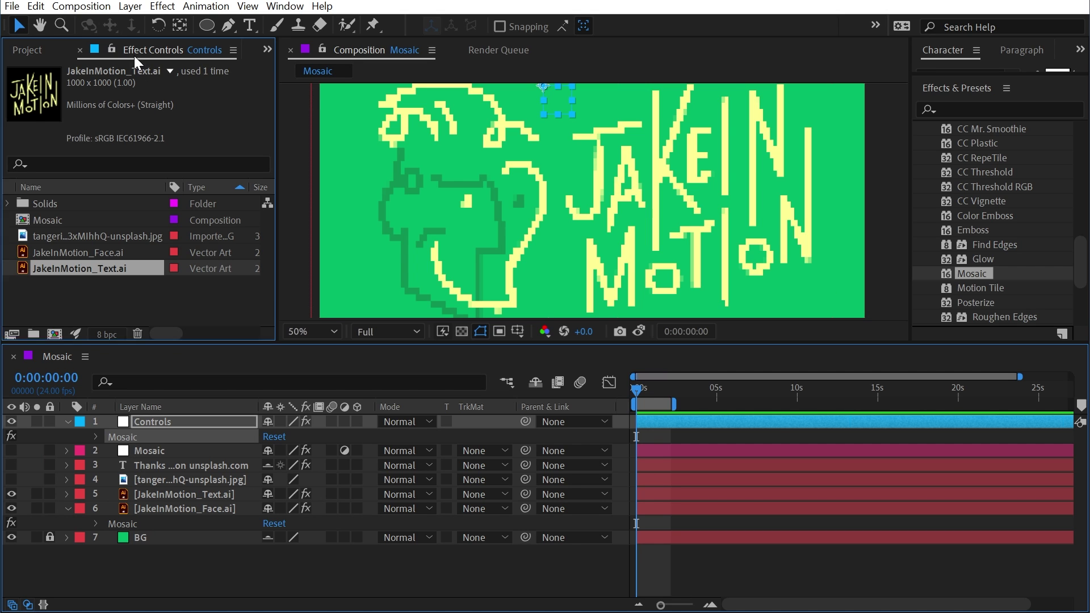
pyautogui.click(170, 497)
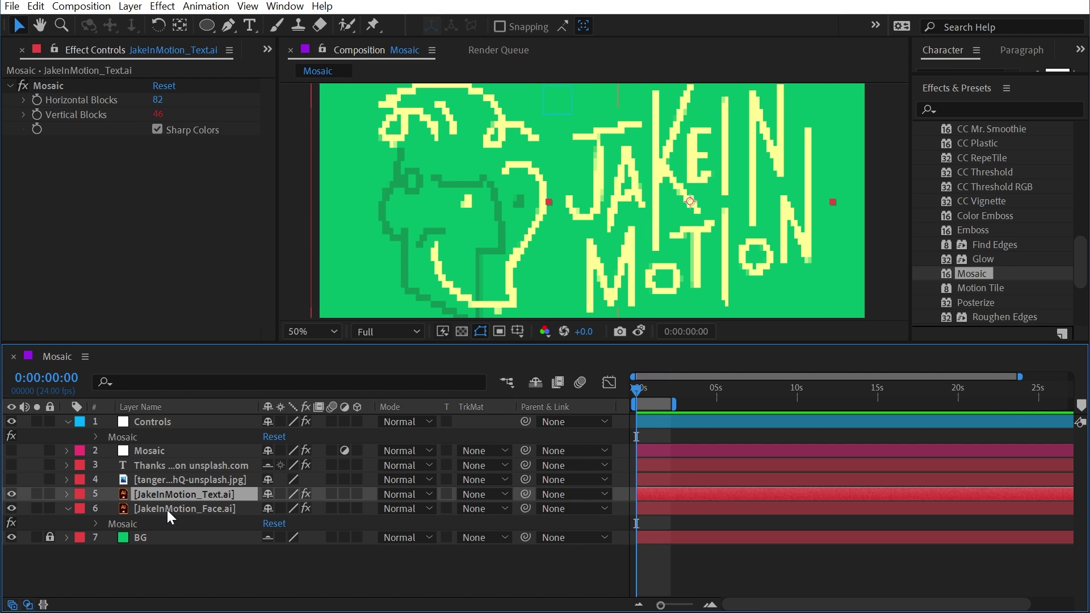
pyautogui.keyDown('shift'); pyautogui.click(167, 510); pyautogui.keyUp('shift')
pyautogui.hotkey('ctrl', 'v')
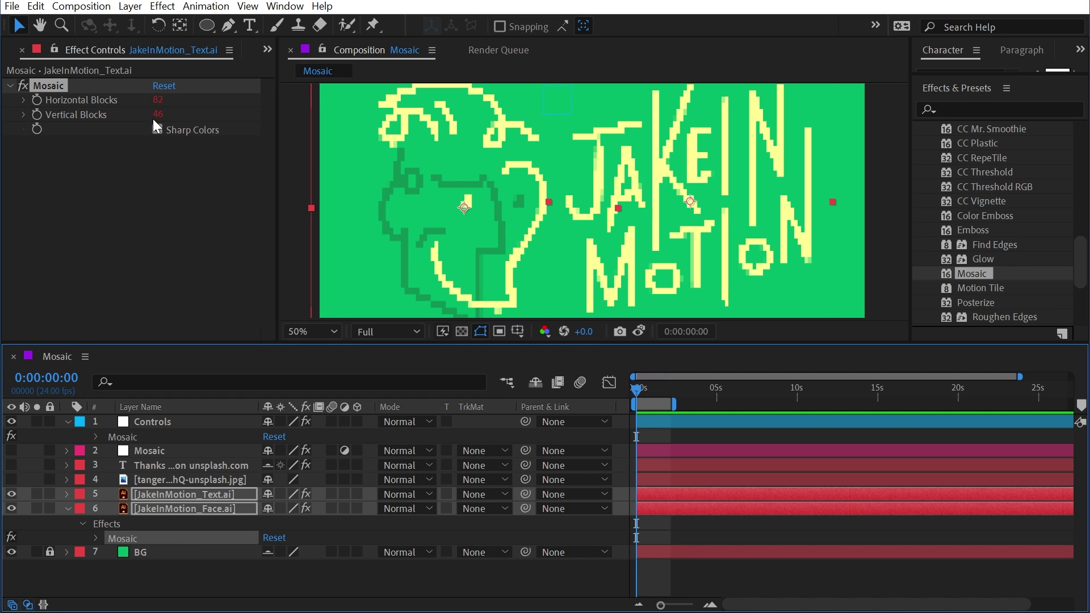
pyautogui.press('e')
pyautogui.press('e')
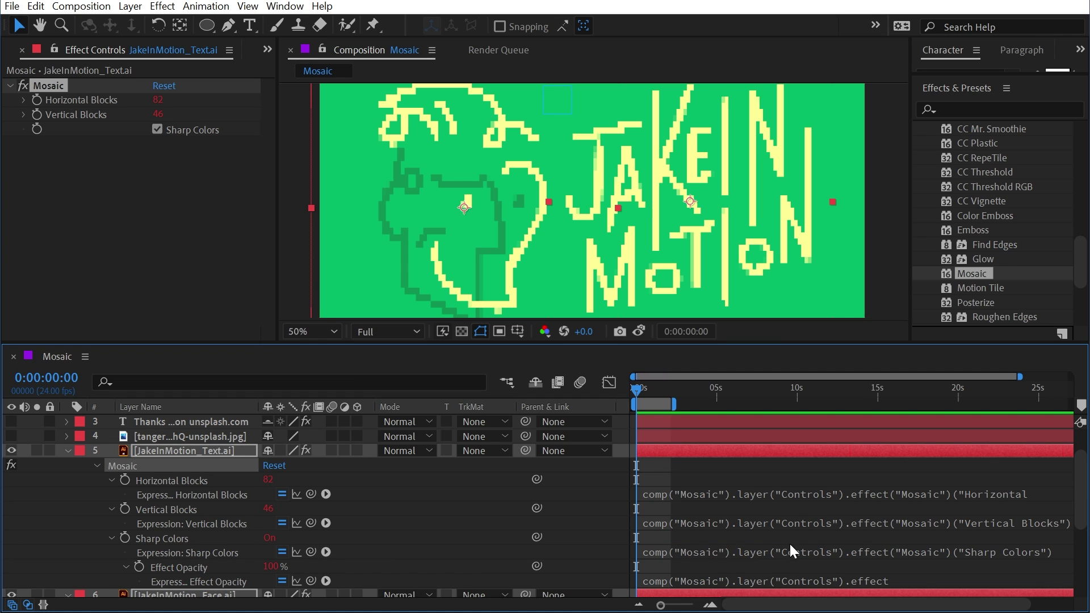
pyautogui.scroll(3, 158, 440)
# Step: Set the Controls layer's Horizontal Blocks to 159 to drive the pixelation of both artworks
pyautogui.click(145, 424)
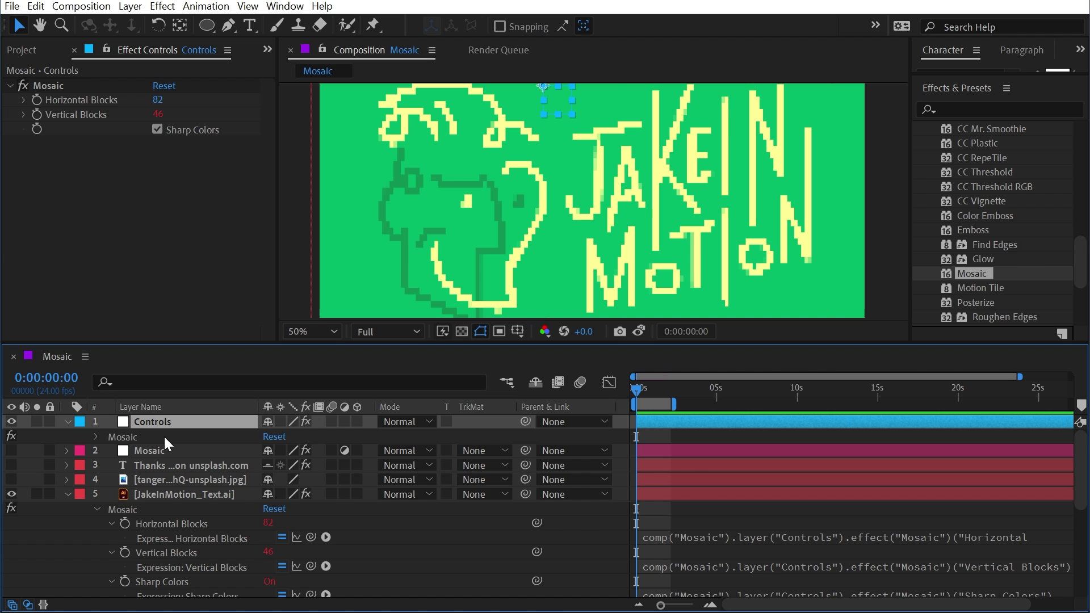
pyautogui.click(163, 440)
pyautogui.moveTo(159, 108); pyautogui.dragTo(229, 108)
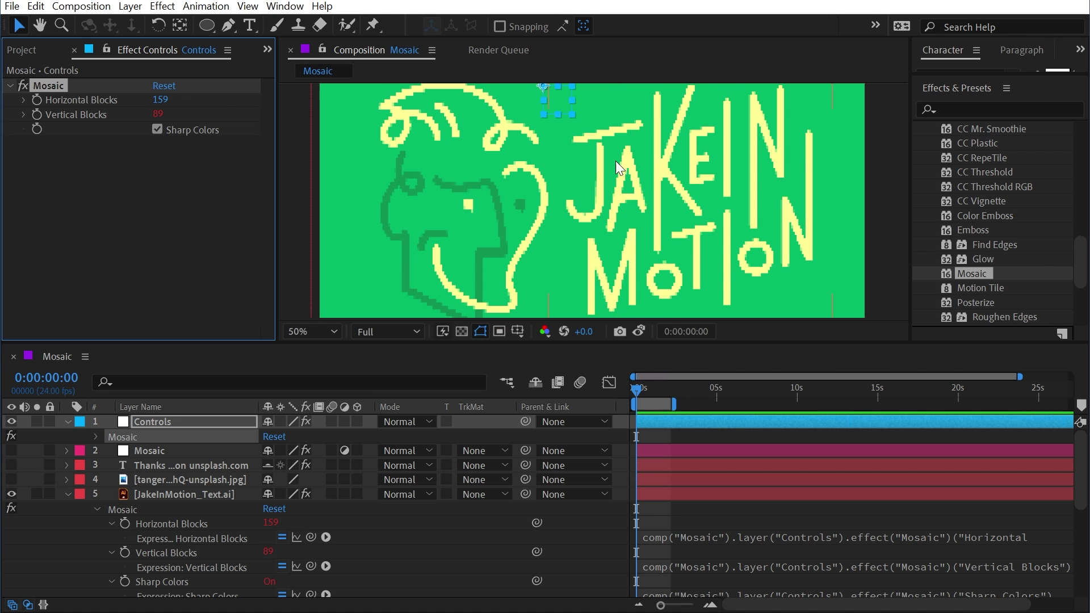
# Step: Show the thanks credit text layer and copy the expression-linked Mosaic effect from the JakeInMotion_Text.ai layer onto it
pyautogui.click(12, 464)
pyautogui.click(155, 465)
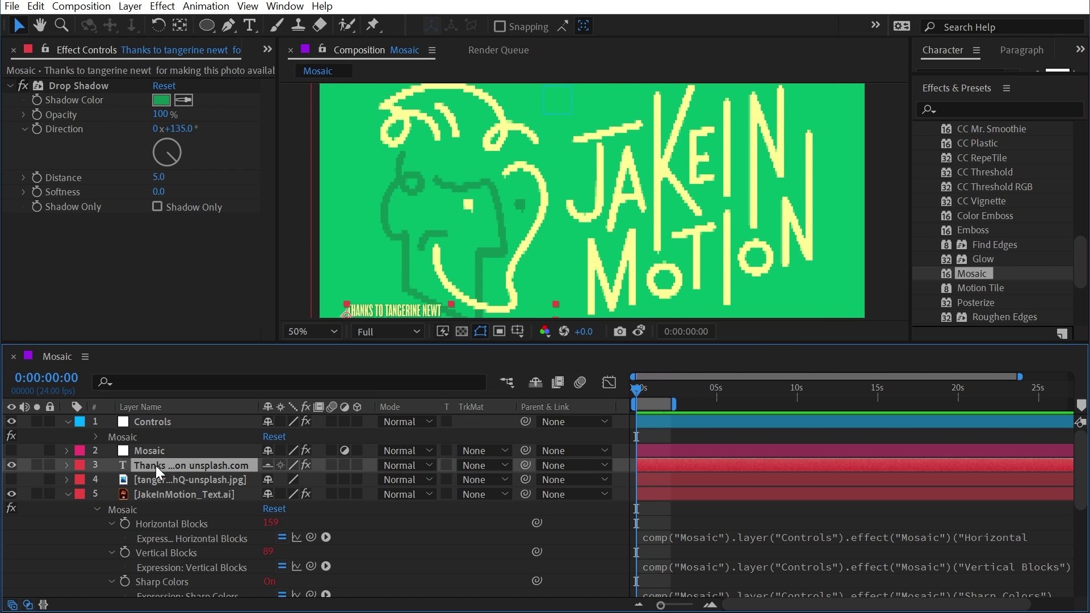
pyautogui.click(137, 510)
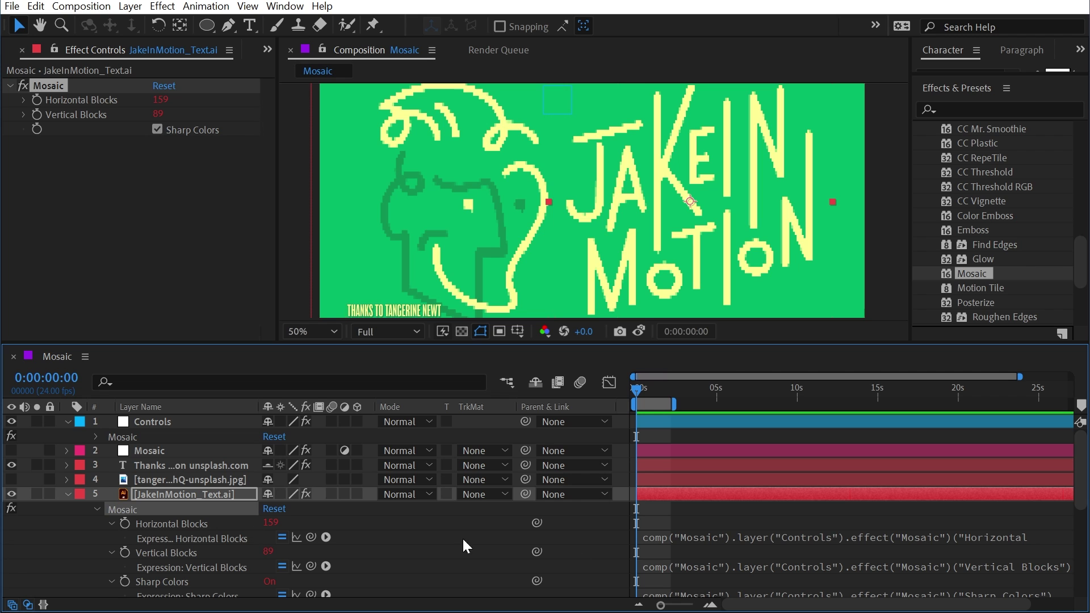
pyautogui.click(161, 465)
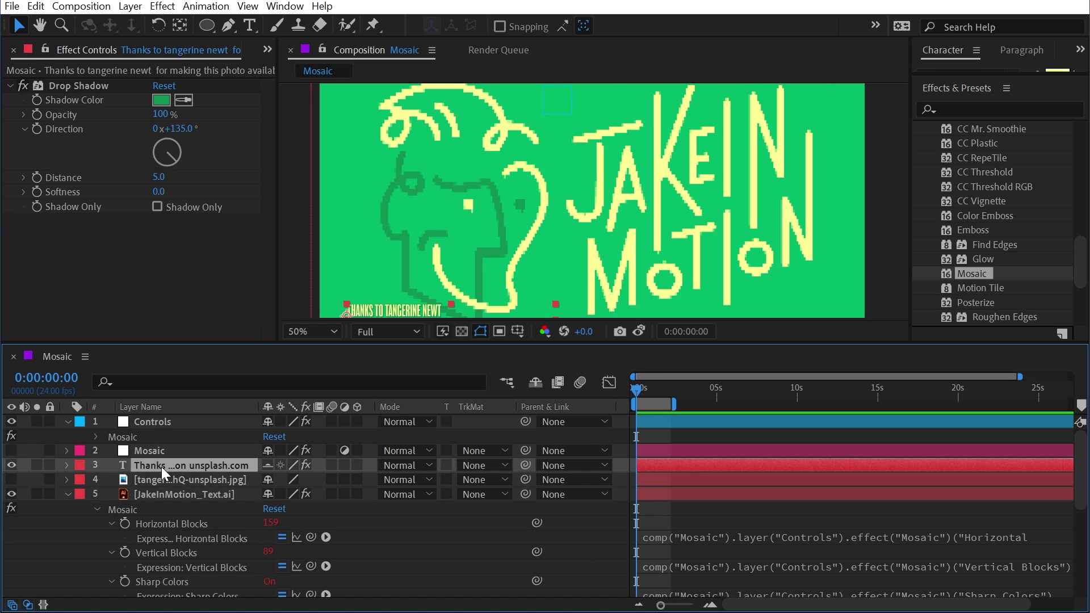
pyautogui.hotkey('ctrl', 'v')
# Step: Fit the whole composition frame in the viewer and enlarge the viewer area by shrinking the timeline
pyautogui.press('h')
pyautogui.moveTo(478, 262); pyautogui.dragTo(456, 253)
pyautogui.press('v')
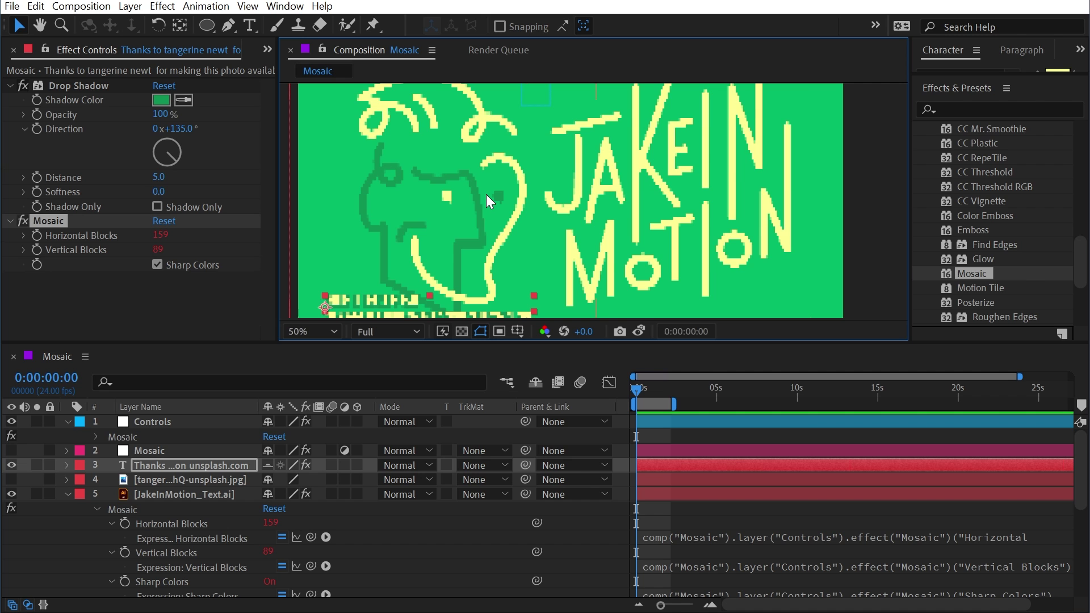
pyautogui.hotkey('shift', '/')
pyautogui.moveTo(481, 346); pyautogui.dragTo(483, 460)
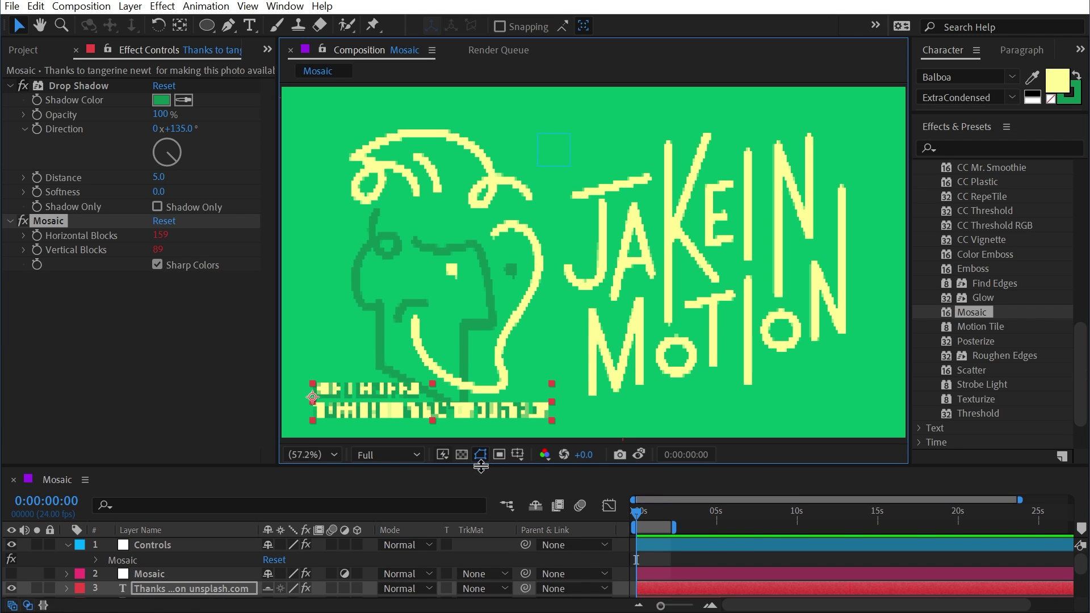
# Step: Collapse the layers' expanded effect properties in the timeline and select the Controls layer
pyautogui.click(702, 554)
pyautogui.press('F2')
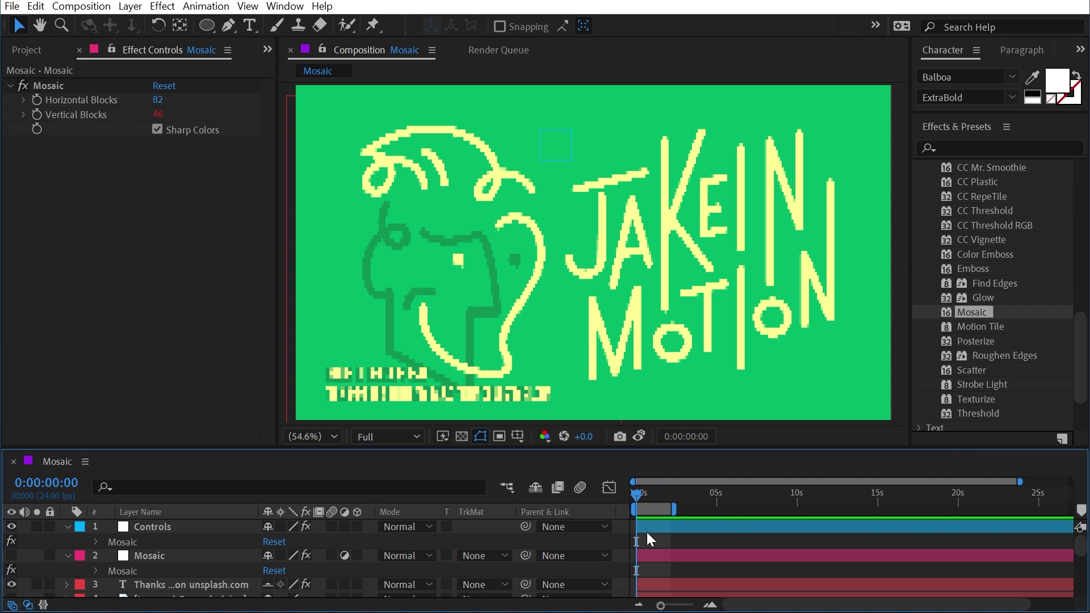
pyautogui.press('e')
pyautogui.click(198, 527)
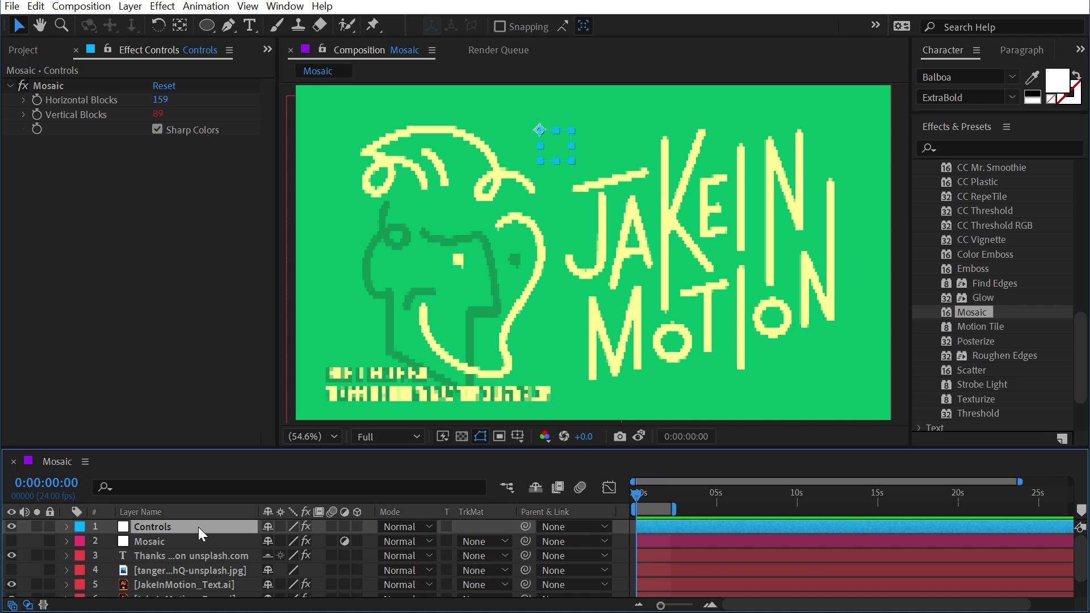